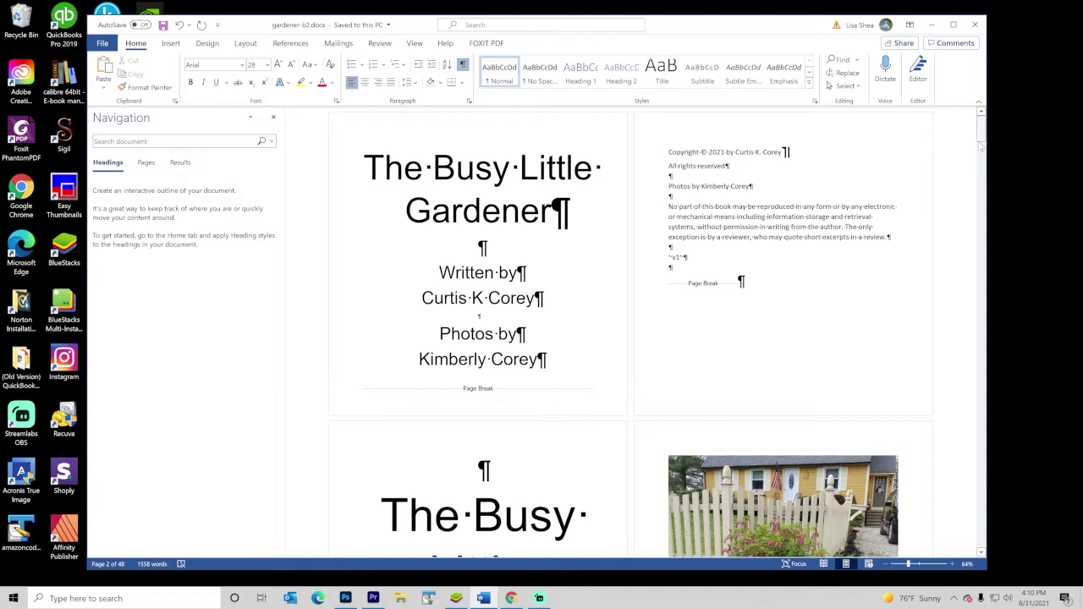
Toggle the paragraph marks and other formatting symbols off and back on while viewing the first story page
{"action": "left_click_drag", "start_coordinate": [982, 127], "coordinate": [981, 162]}
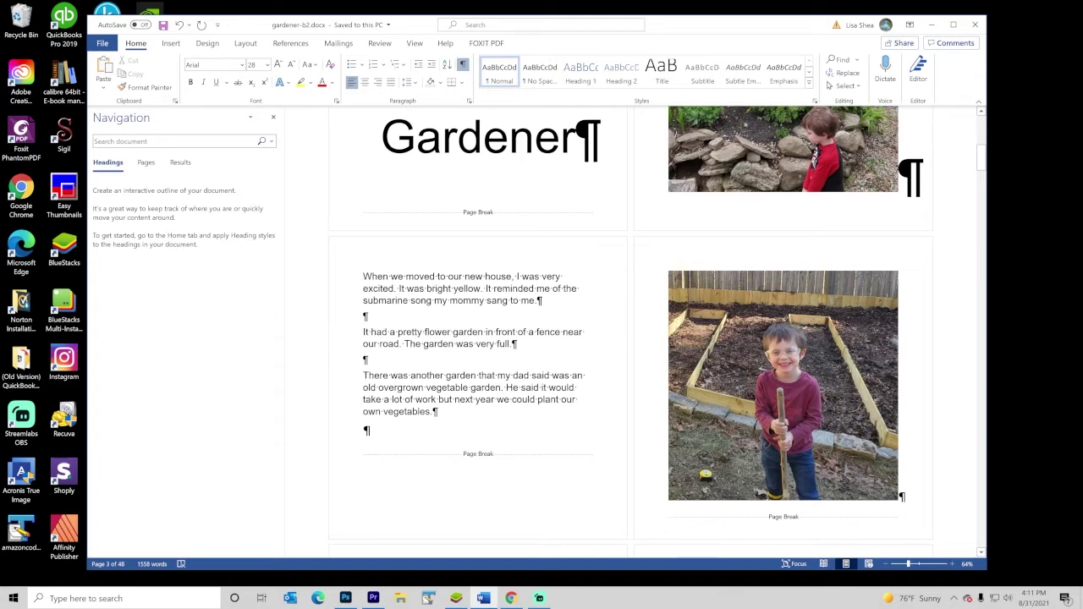
{"action": "left_click", "coordinate": [463, 71]}
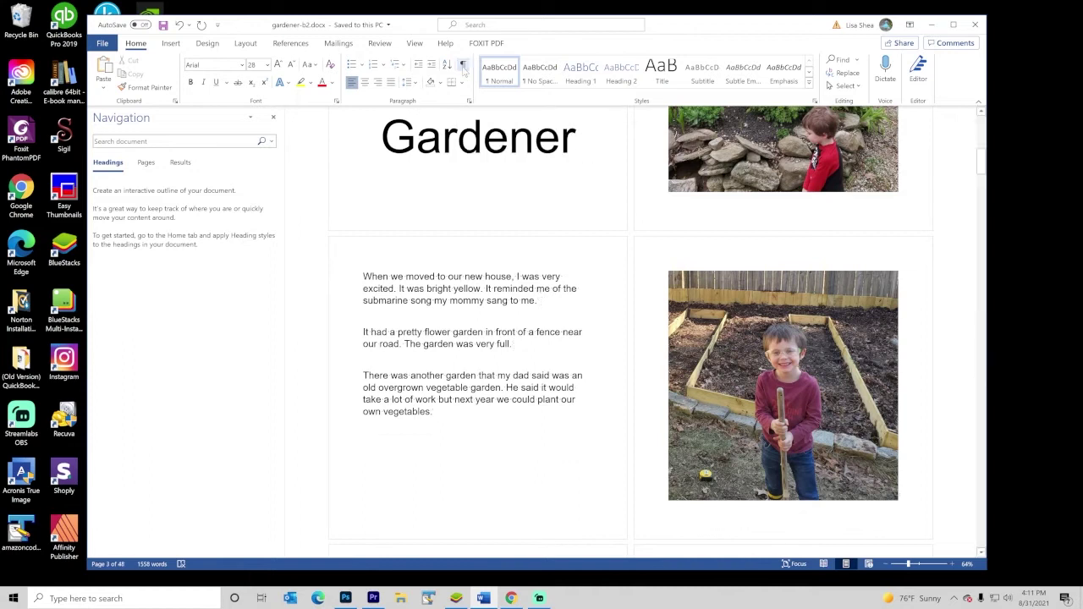
{"action": "left_click", "coordinate": [464, 71]}
{"action": "left_click", "coordinate": [464, 72]}
{"action": "left_click", "coordinate": [463, 72]}
{"action": "left_click", "coordinate": [463, 71]}
{"action": "left_click", "coordinate": [464, 71]}
{"action": "left_click", "coordinate": [465, 73]}
{"action": "left_click", "coordinate": [465, 73]}
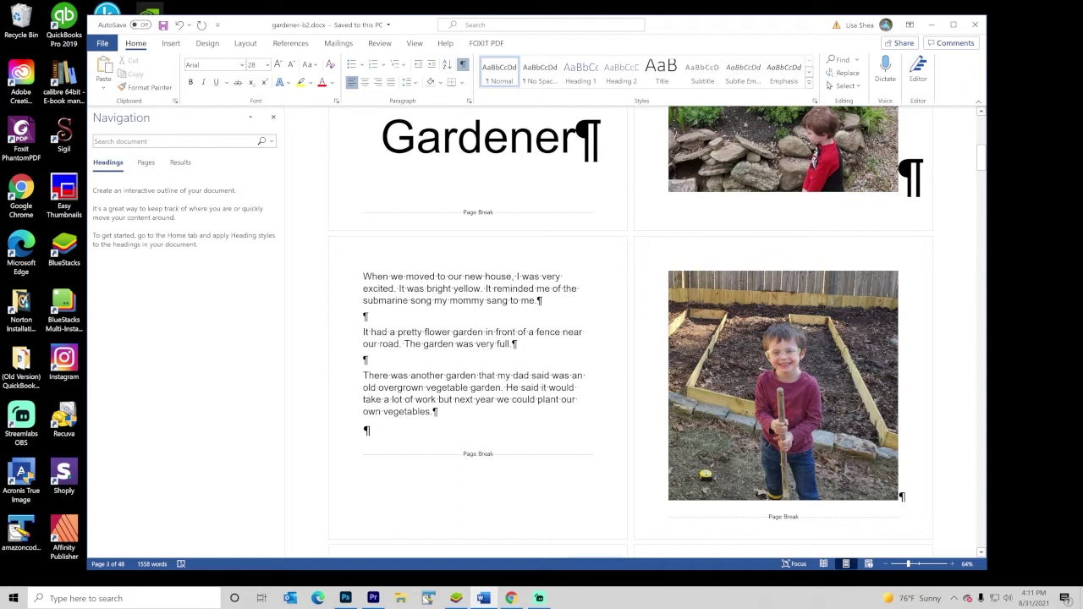
{"action": "double_click", "coordinate": [478, 516]}
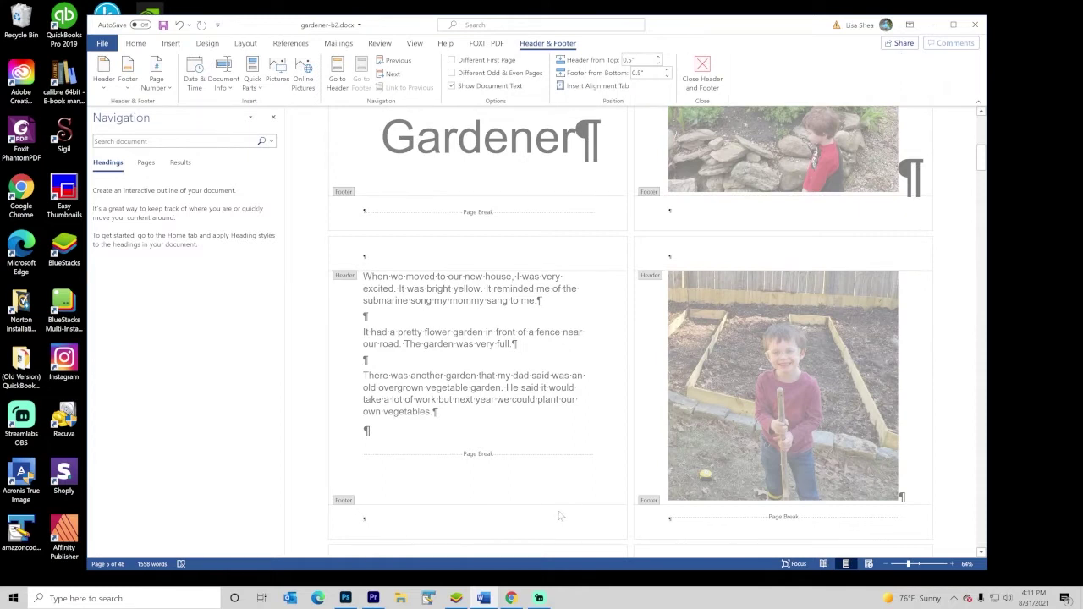
{"action": "double_click", "coordinate": [479, 375]}
{"action": "double_click", "coordinate": [479, 364]}
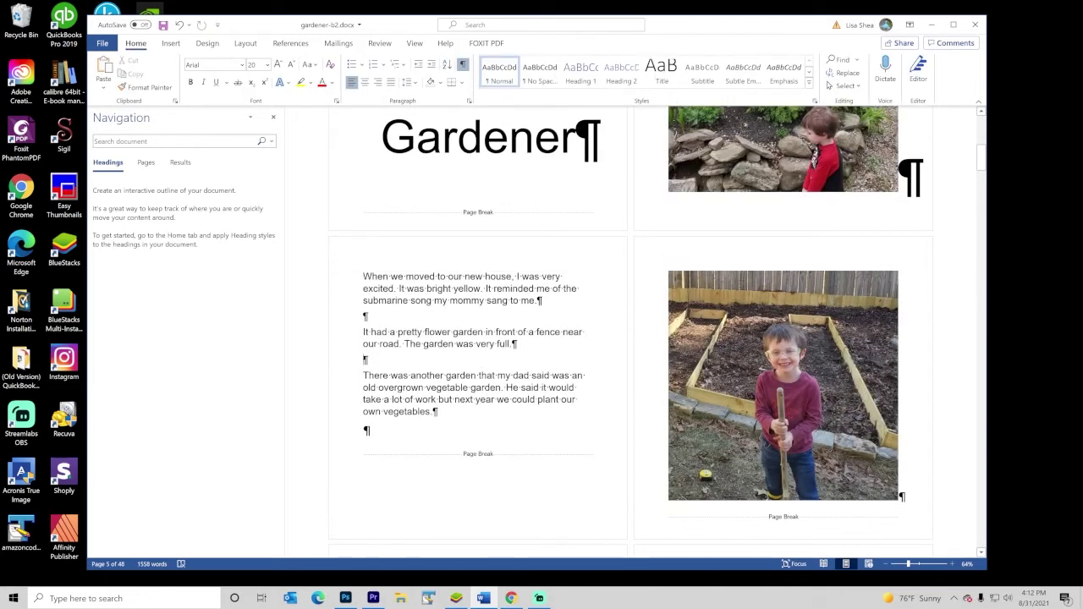
Open the footer of the first story page for editing and centre its paragraph
{"action": "double_click", "coordinate": [385, 519]}
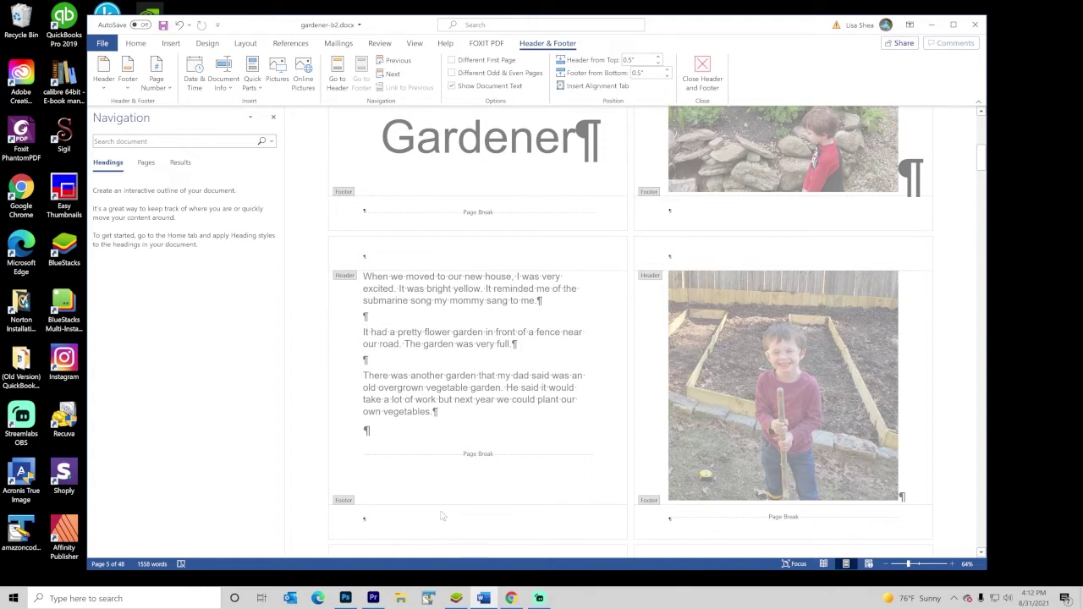
{"action": "left_click", "coordinate": [138, 46]}
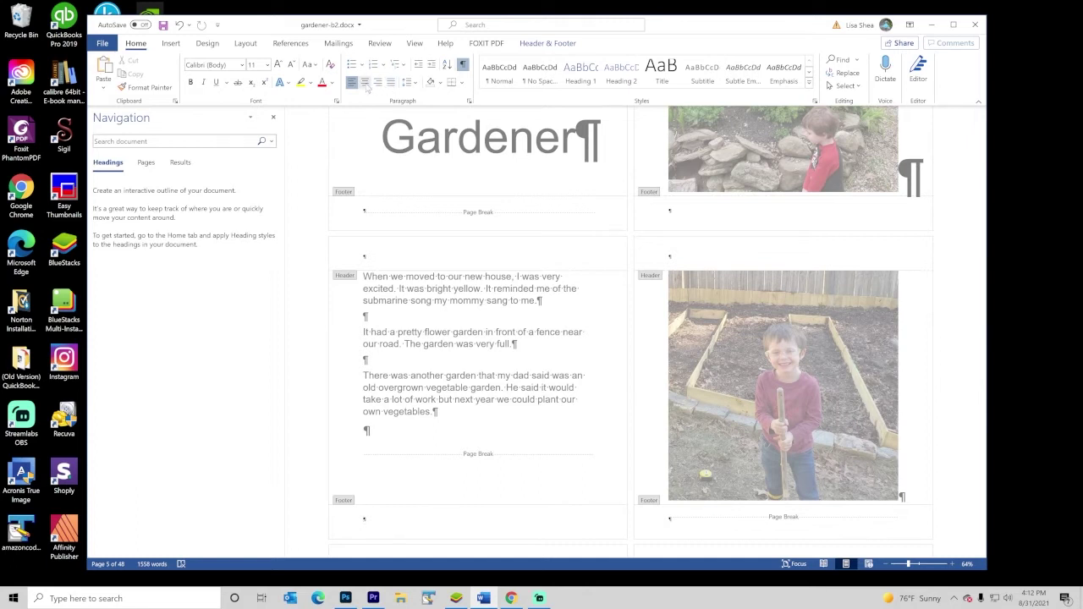
{"action": "left_click", "coordinate": [367, 85]}
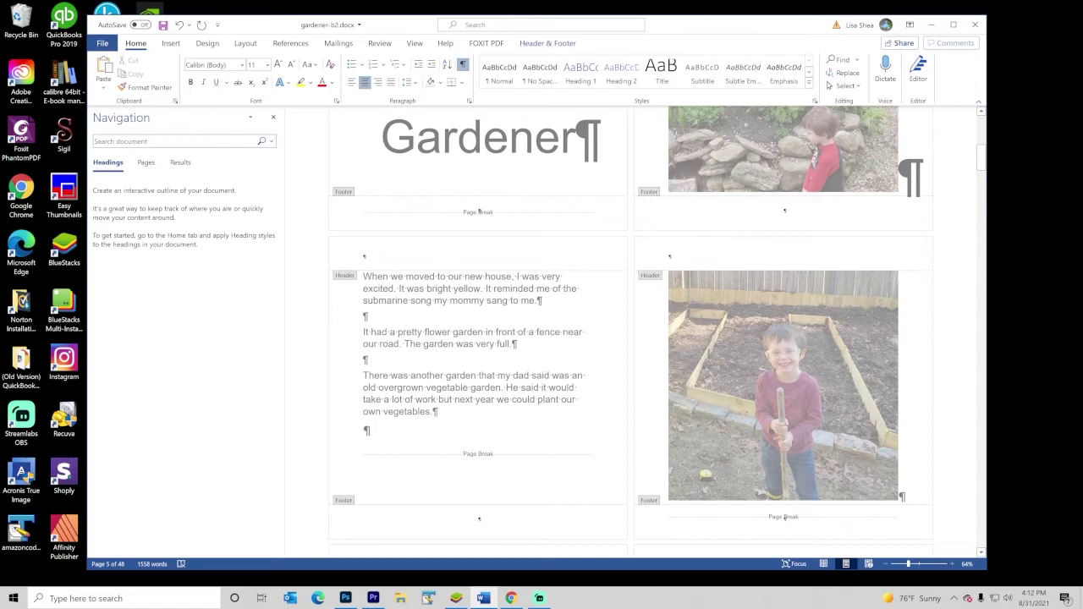
Insert a Plain Number page number at the current position in the centred footer
{"action": "left_click", "coordinate": [554, 47]}
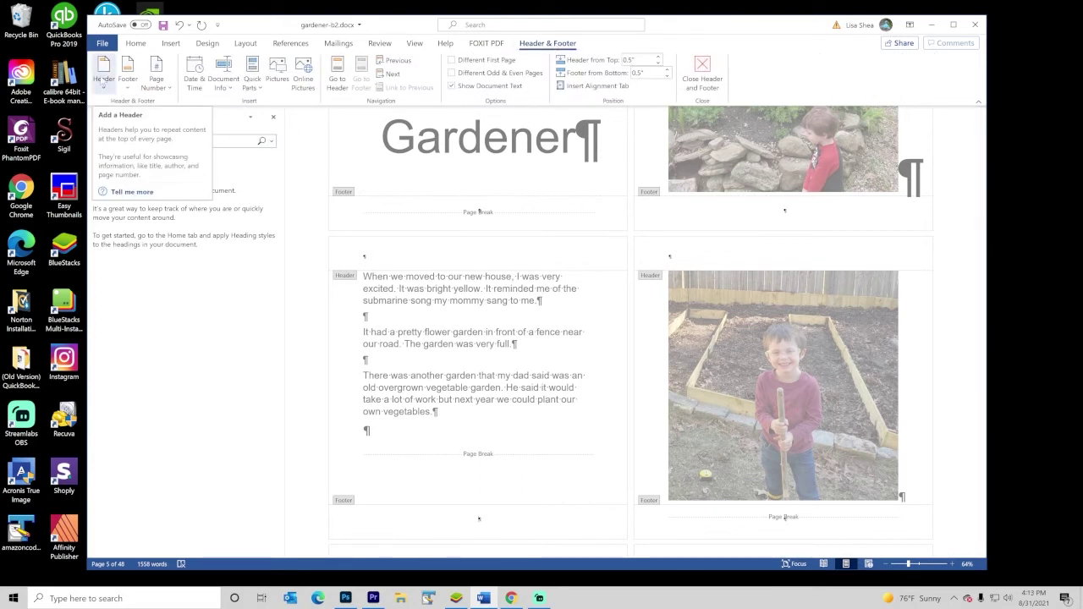
{"action": "left_click", "coordinate": [159, 78]}
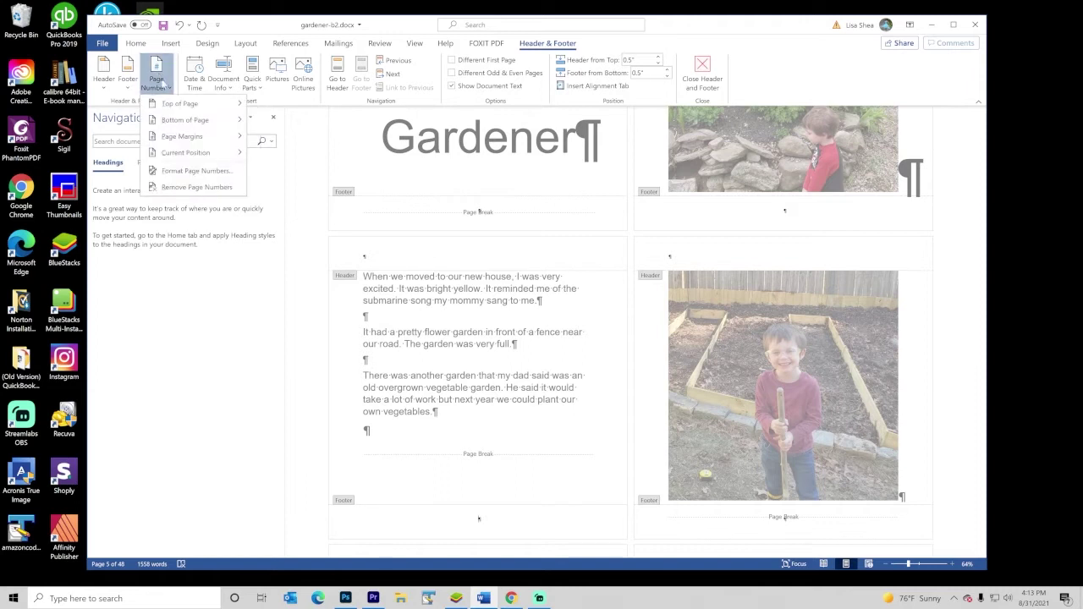
{"action": "mouse_move", "coordinate": [175, 153]}
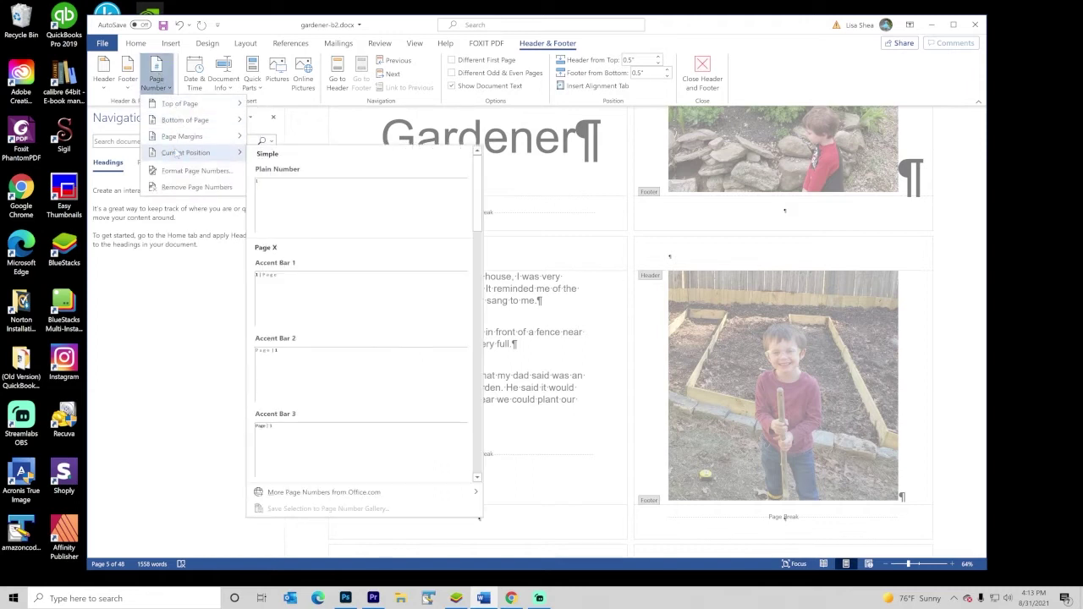
{"action": "left_click", "coordinate": [278, 190]}
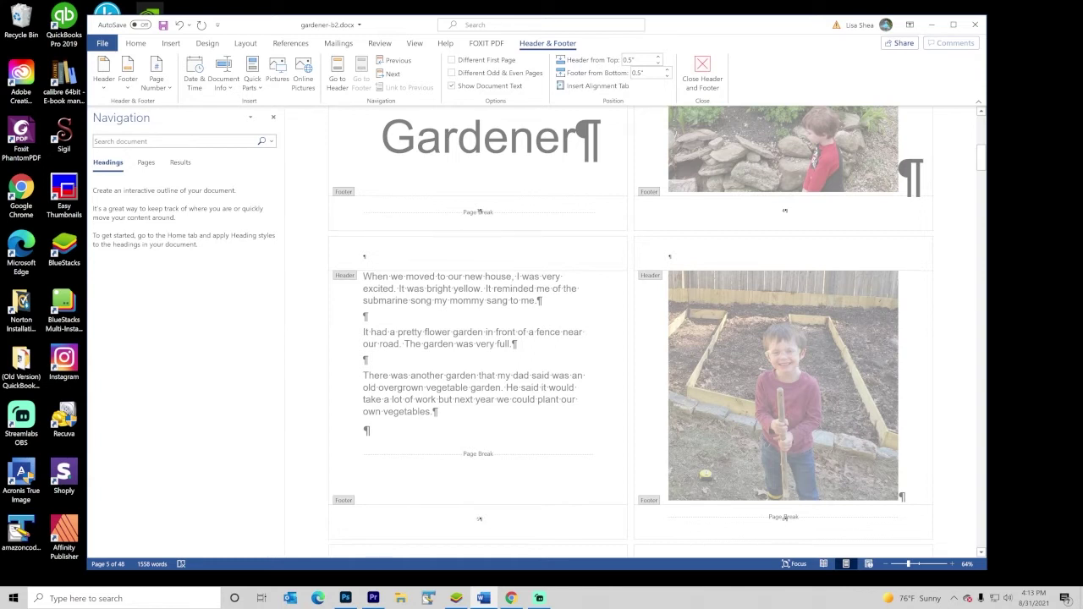
Format the footer page number in Times New Roman at size 14
{"action": "left_click", "coordinate": [479, 518]}
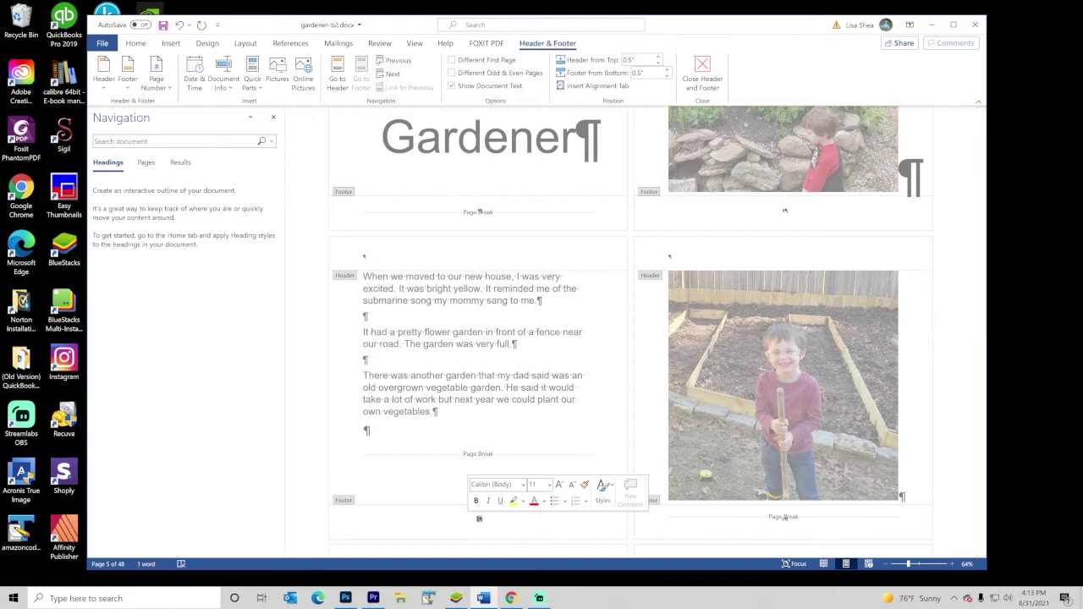
{"action": "left_click", "coordinate": [523, 484]}
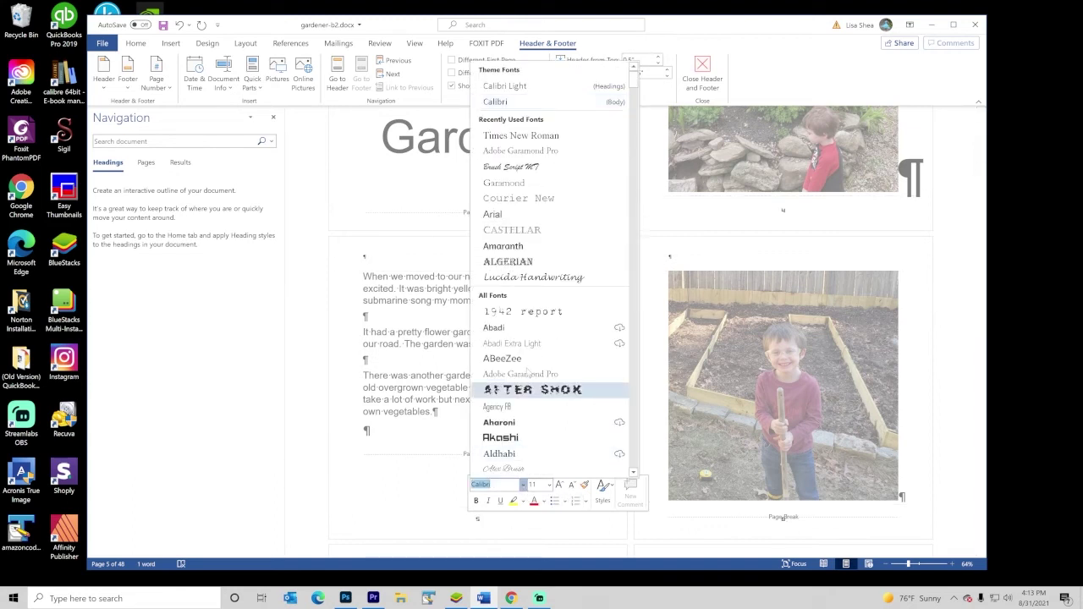
{"action": "left_click", "coordinate": [520, 136]}
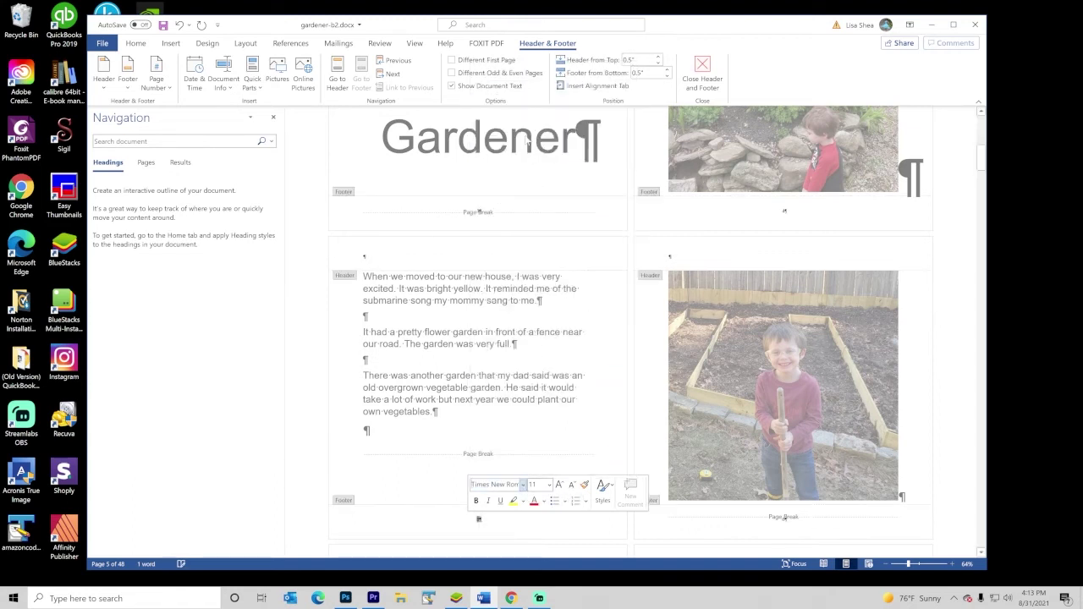
{"action": "left_click", "coordinate": [548, 484]}
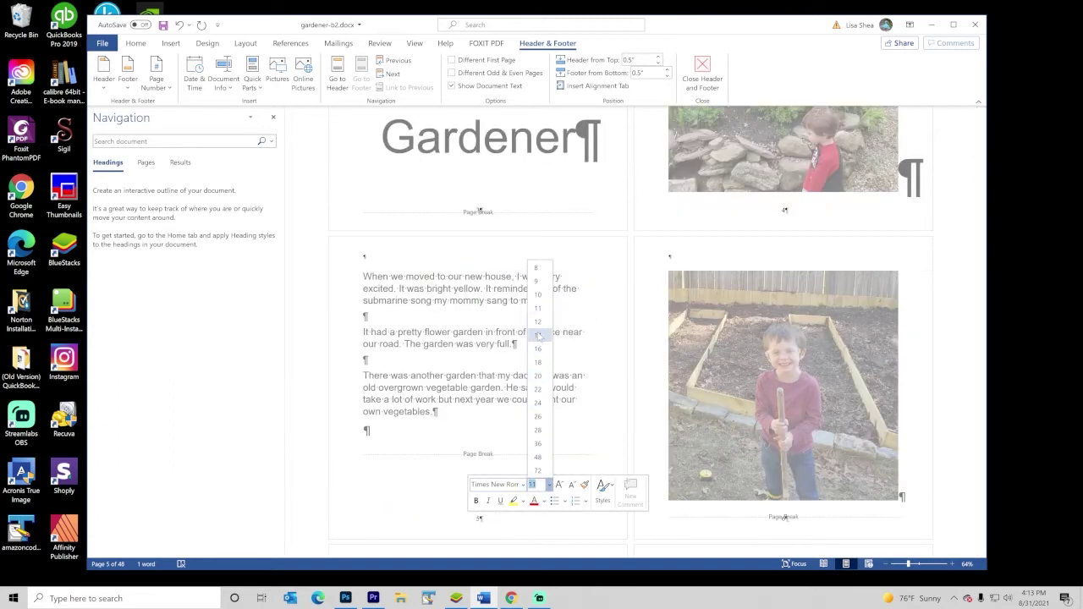
{"action": "left_click", "coordinate": [539, 336]}
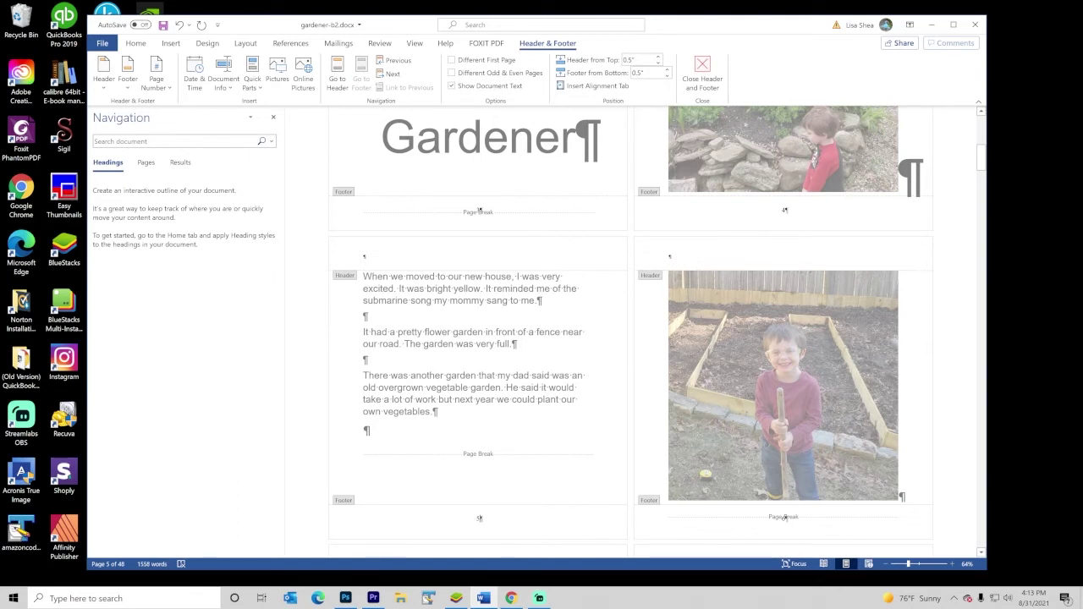
Check the footer page numbers from the title page through the story pages and return to the body text
{"action": "scroll", "coordinate": [630, 330], "scroll_direction": "up", "scroll_amount": 10}
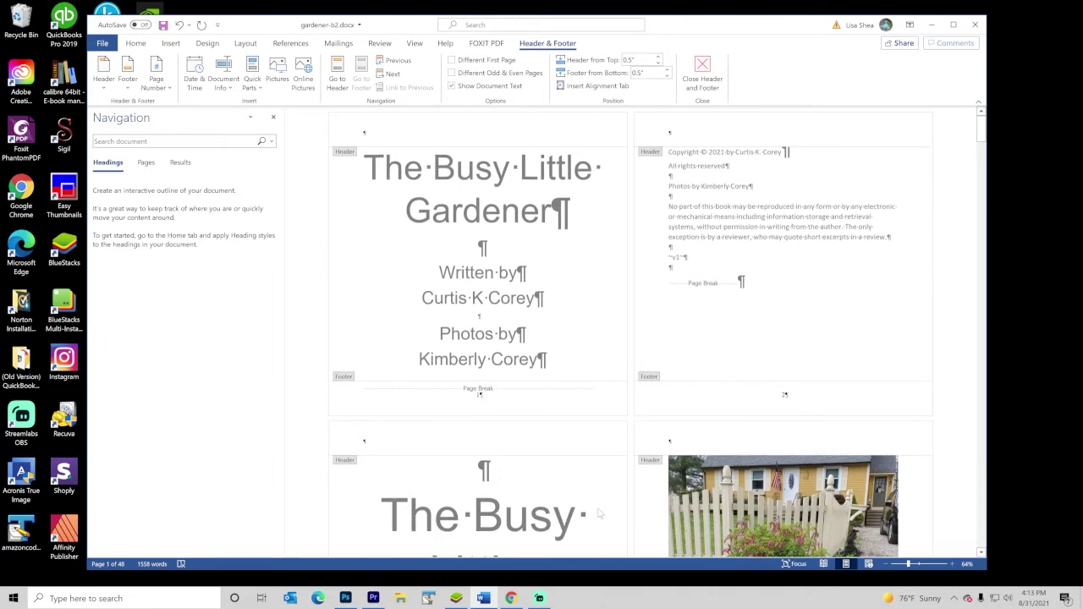
{"action": "scroll", "coordinate": [600, 514], "scroll_direction": "down", "scroll_amount": 10}
{"action": "scroll", "coordinate": [759, 315], "scroll_direction": "down", "scroll_amount": 5}
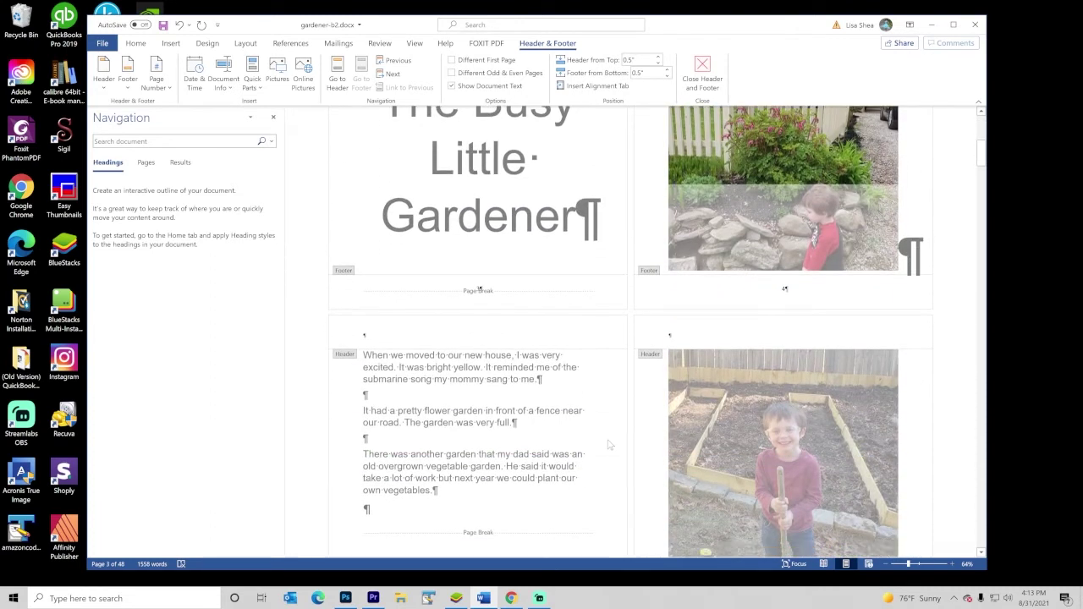
{"action": "scroll", "coordinate": [630, 330], "scroll_direction": "down", "scroll_amount": 3}
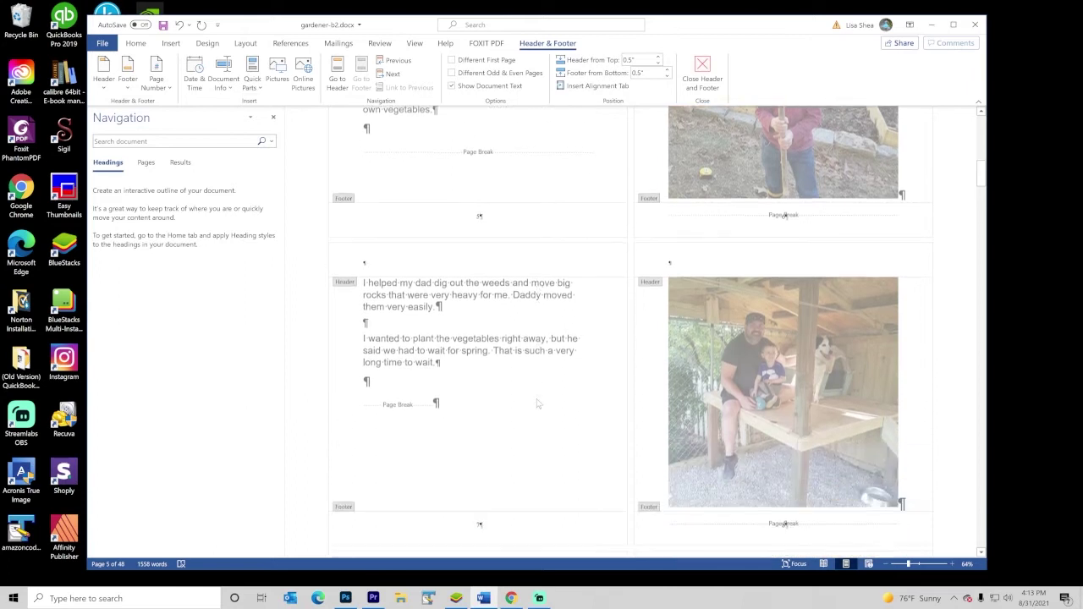
{"action": "scroll", "coordinate": [493, 469], "scroll_direction": "down", "scroll_amount": 3}
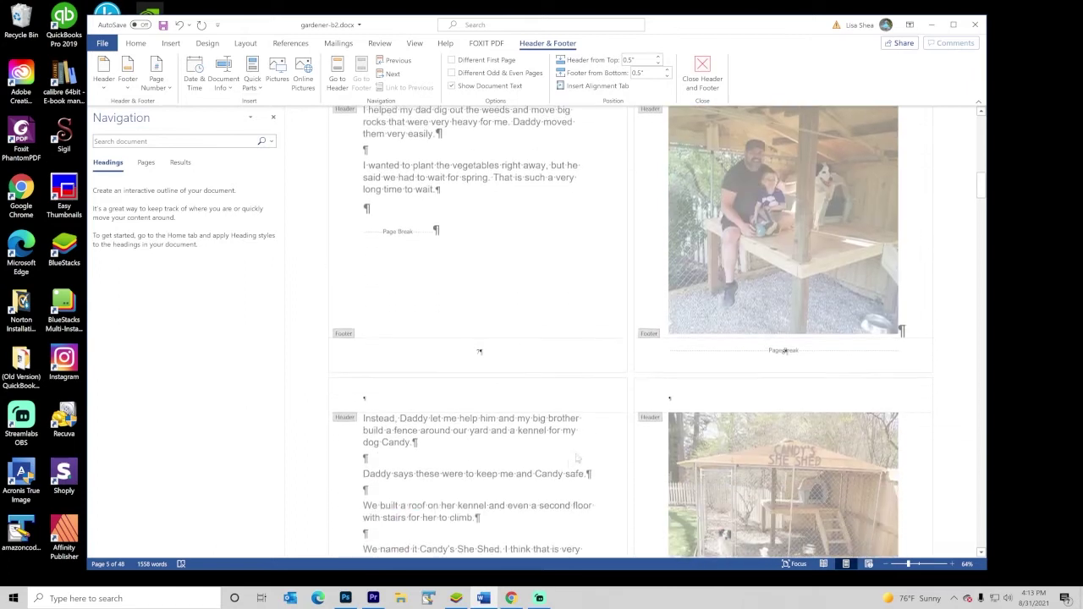
{"action": "scroll", "coordinate": [493, 470], "scroll_direction": "down", "scroll_amount": 1}
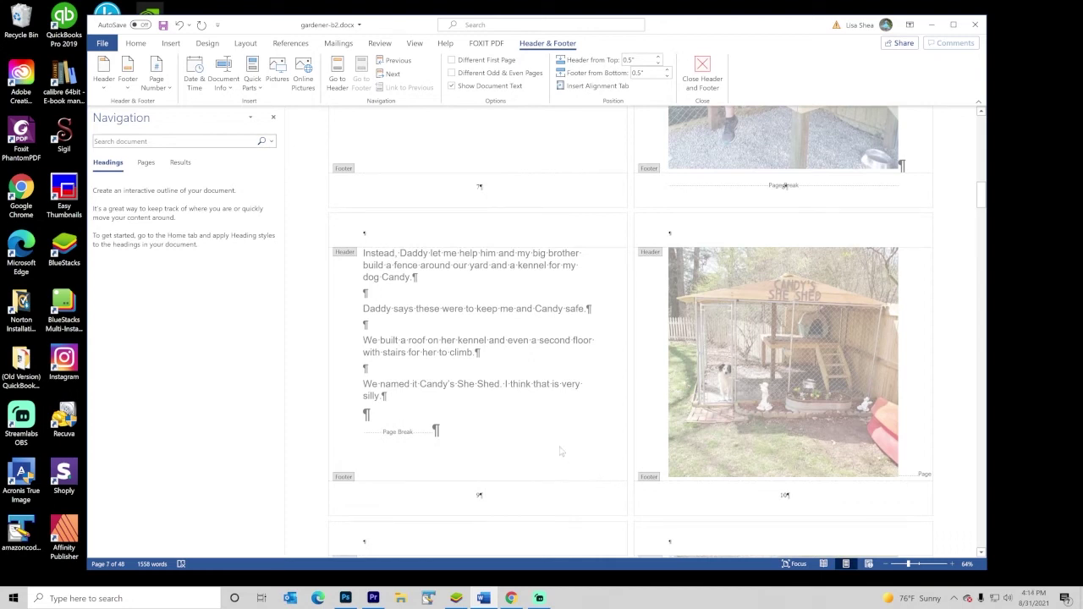
{"action": "double_click", "coordinate": [486, 338]}
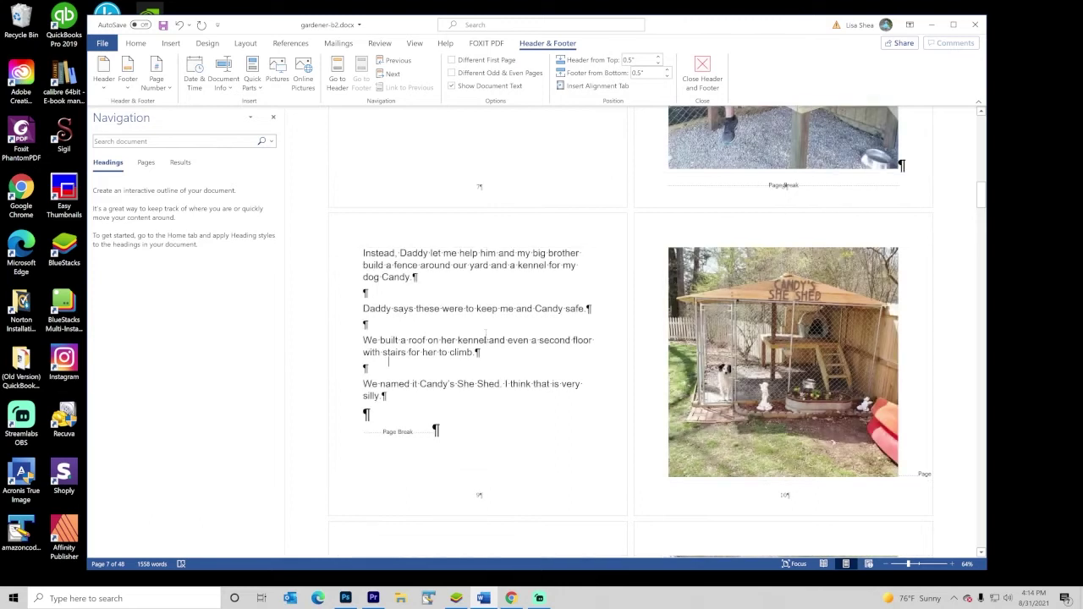
Examine how the page numbers fall on the title, copyright and first story pages
{"action": "scroll", "coordinate": [784, 185], "scroll_direction": "up", "scroll_amount": 20}
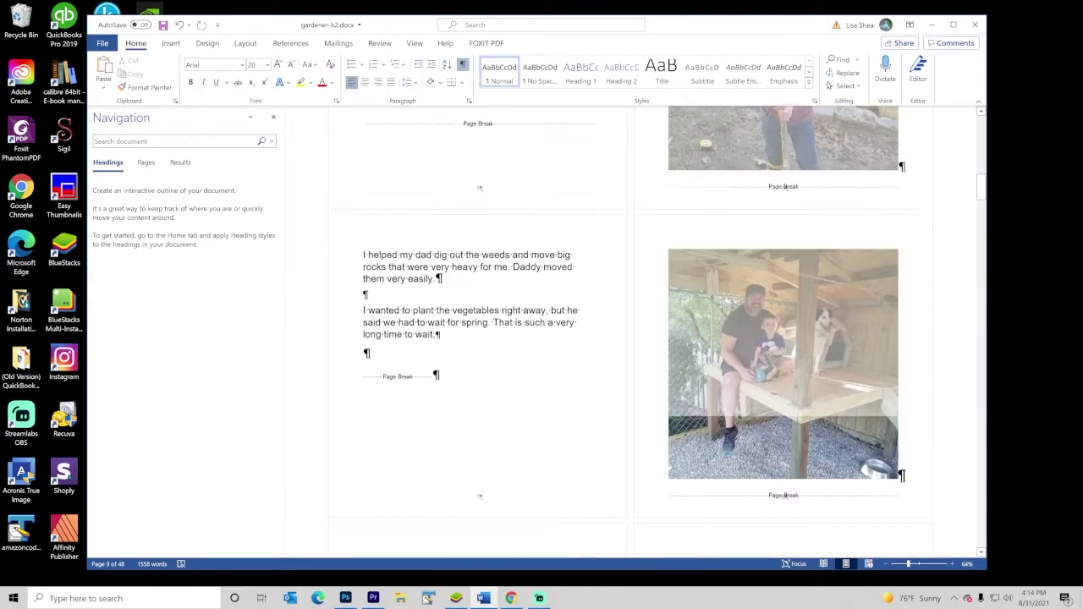
{"action": "scroll", "coordinate": [783, 185], "scroll_direction": "up", "scroll_amount": 2}
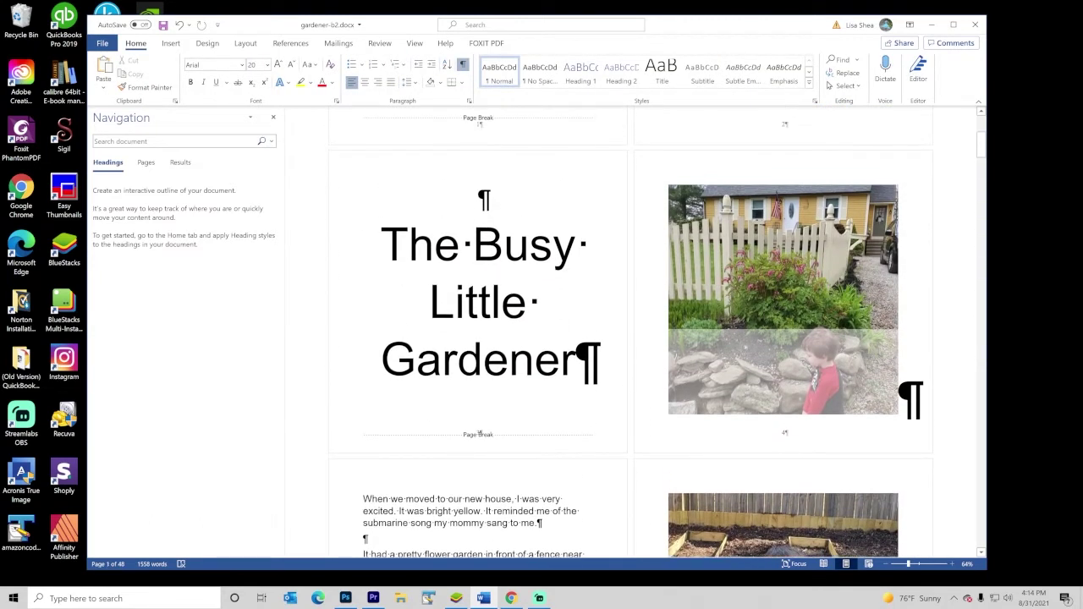
{"action": "scroll", "coordinate": [631, 332], "scroll_direction": "down", "scroll_amount": 1}
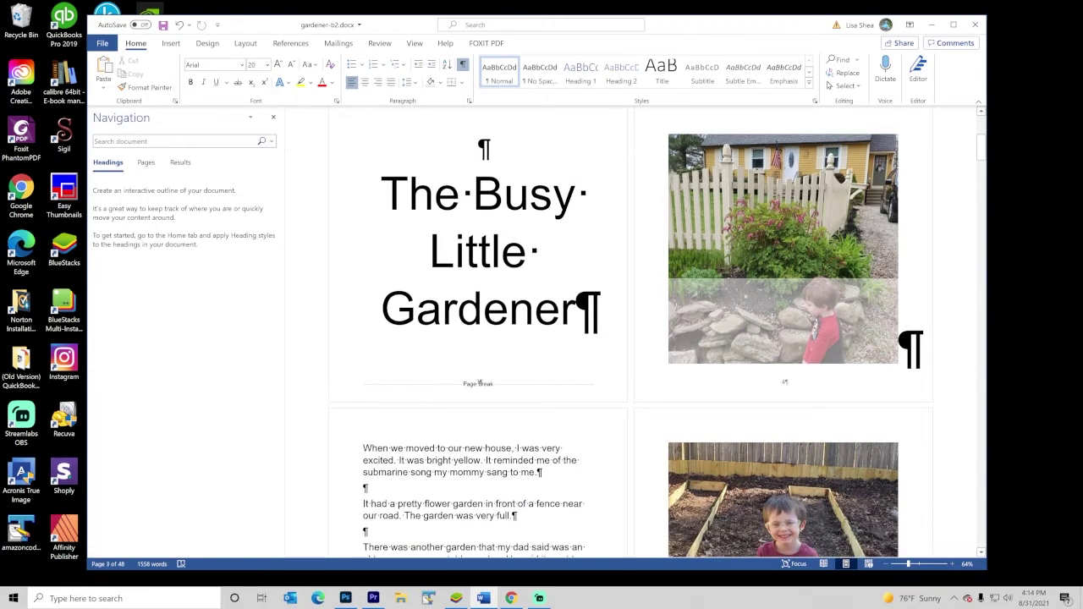
{"action": "scroll", "coordinate": [502, 532], "scroll_direction": "down", "scroll_amount": 3}
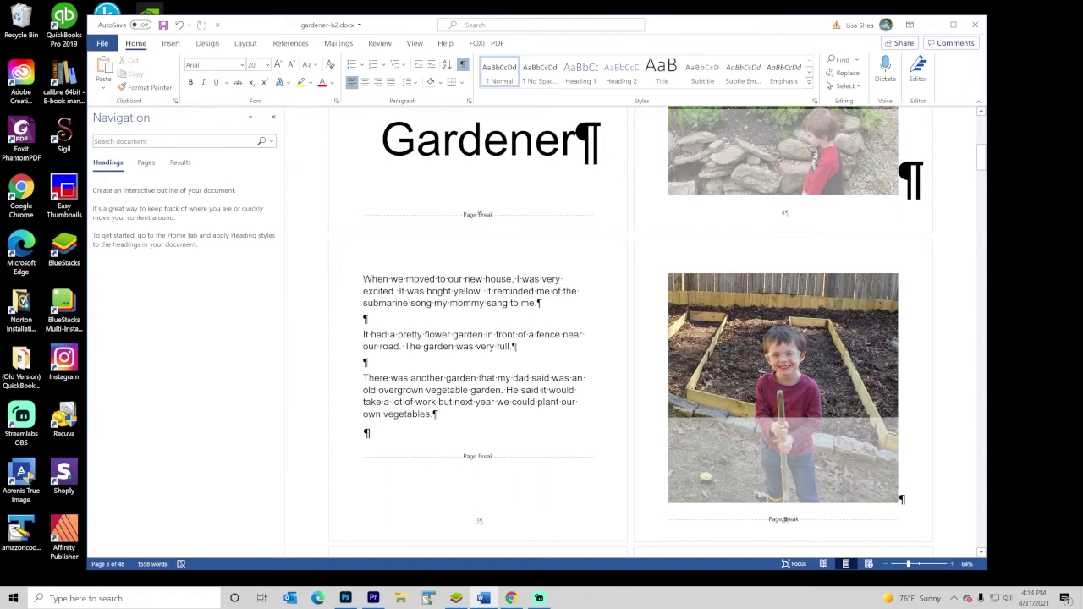
{"action": "scroll", "coordinate": [473, 418], "scroll_direction": "up", "scroll_amount": 10}
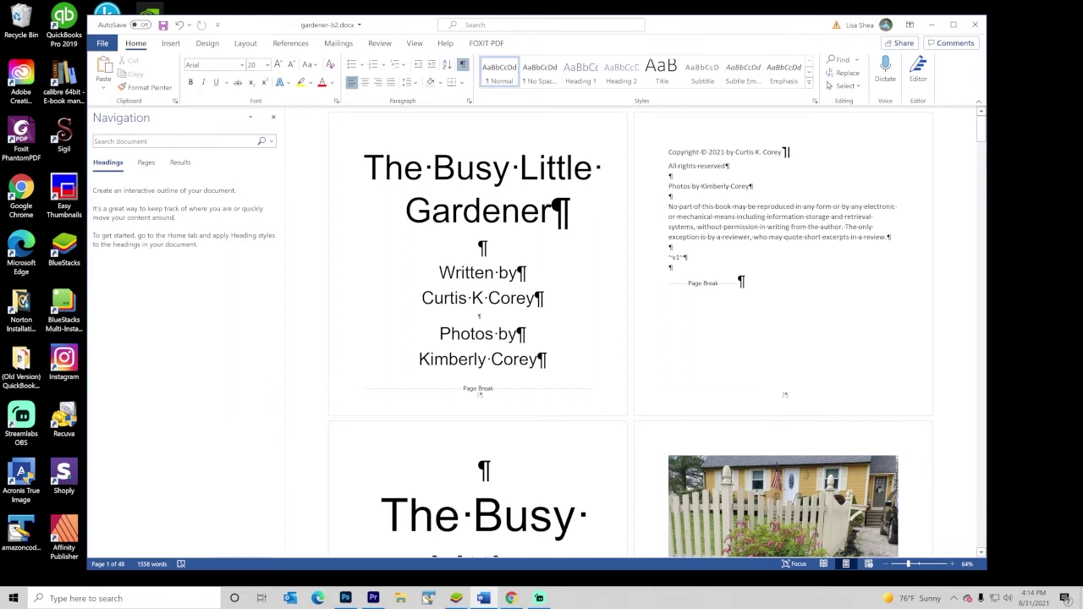
{"action": "scroll", "coordinate": [652, 331], "scroll_direction": "down", "scroll_amount": 3}
{"action": "scroll", "coordinate": [643, 332], "scroll_direction": "down", "scroll_amount": 5}
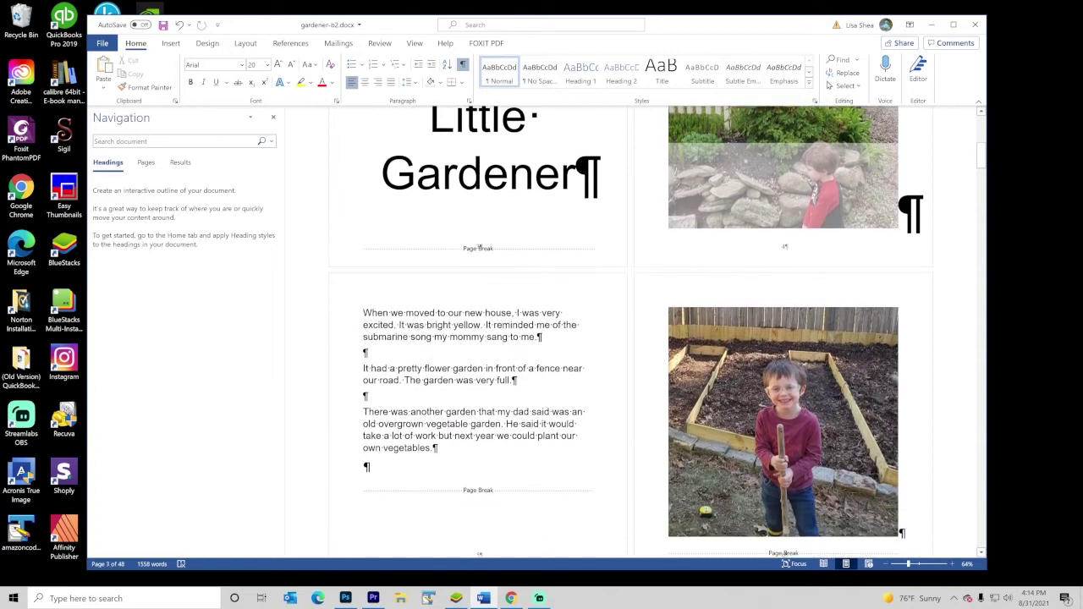
{"action": "scroll", "coordinate": [643, 332], "scroll_direction": "down", "scroll_amount": 1}
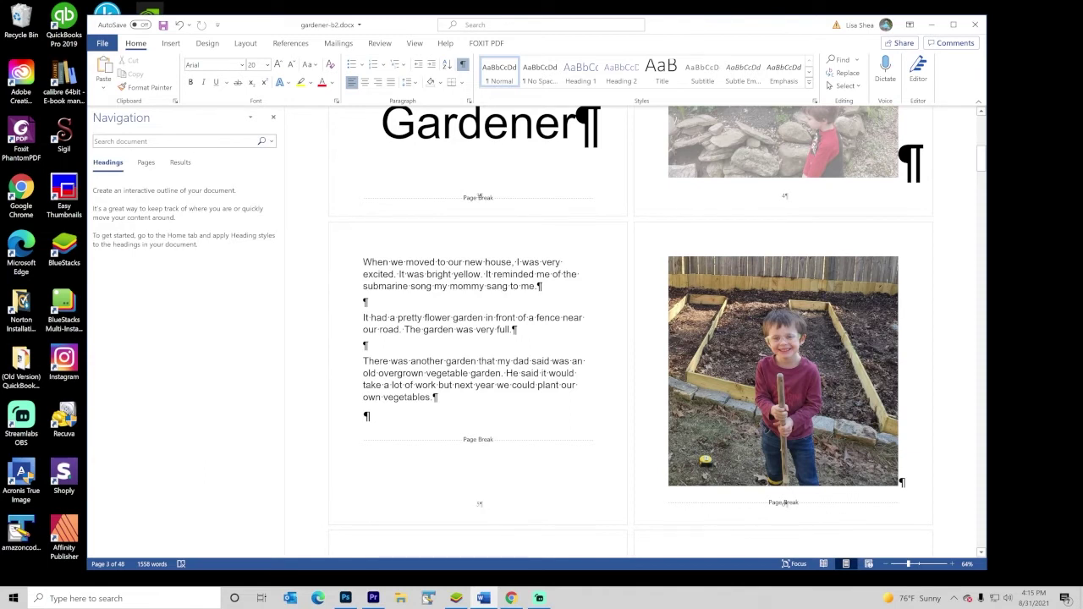
{"action": "scroll", "coordinate": [545, 476], "scroll_direction": "down", "scroll_amount": 5}
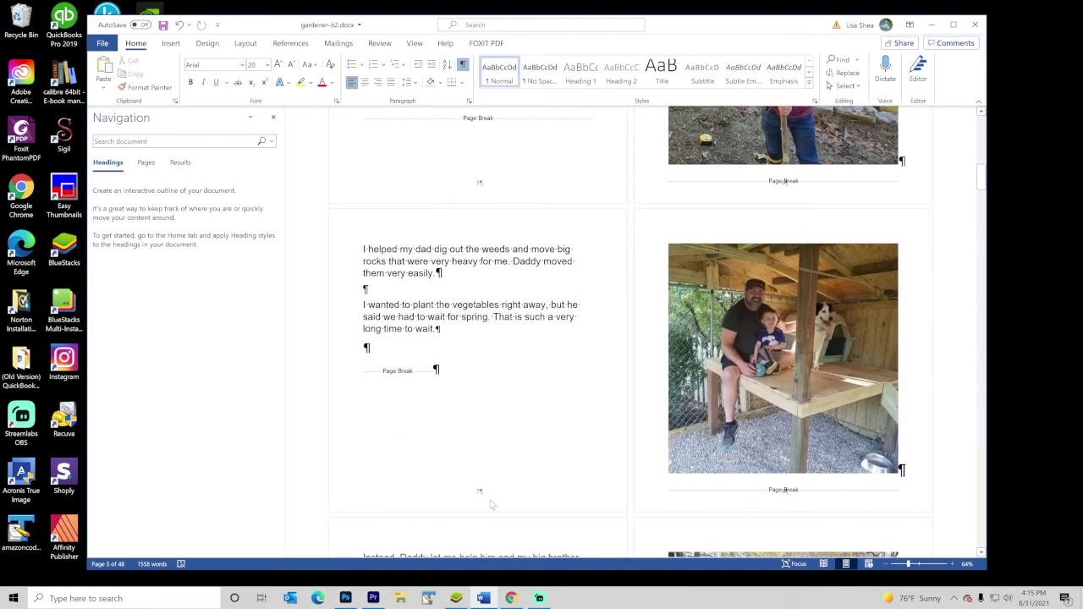
{"action": "scroll", "coordinate": [570, 412], "scroll_direction": "up", "scroll_amount": 10}
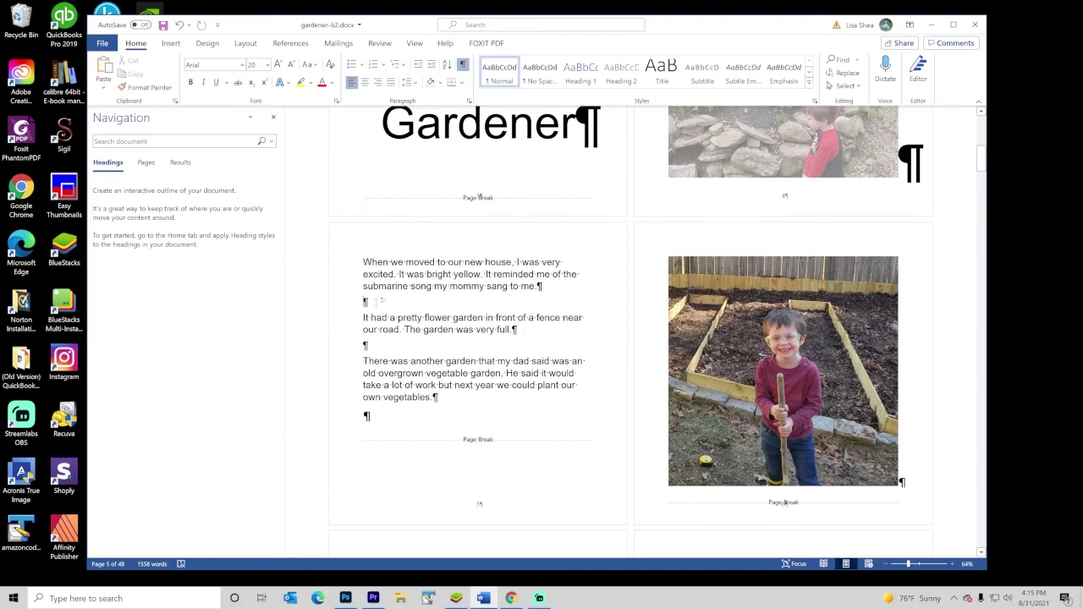
Insert a Continuous section break after the first paragraph of the first story page and remove the extra blank paragraph below it
{"action": "left_click", "coordinate": [171, 43]}
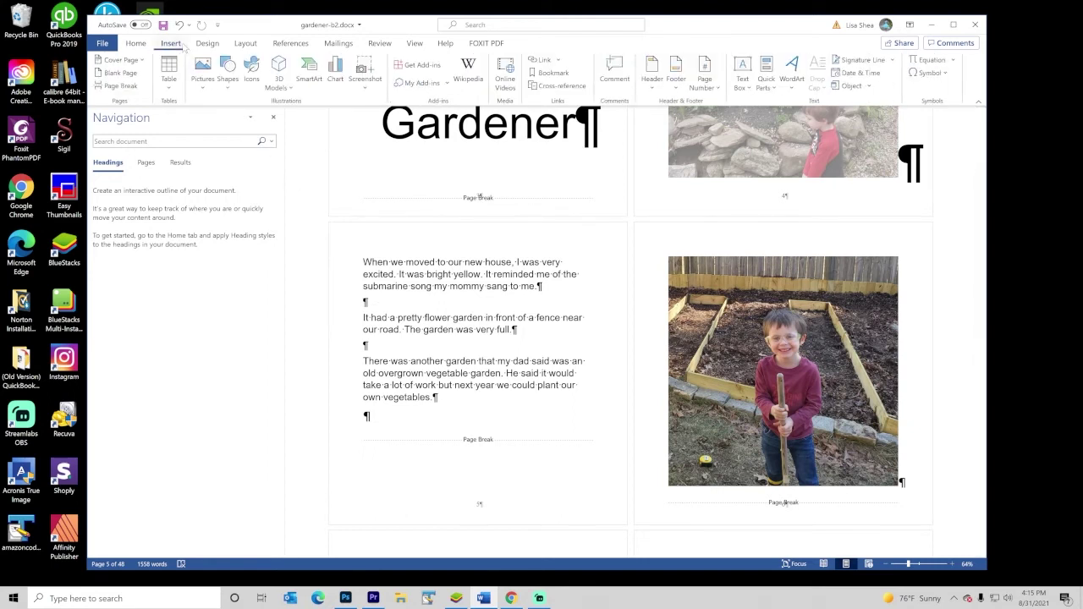
{"action": "left_click", "coordinate": [208, 44]}
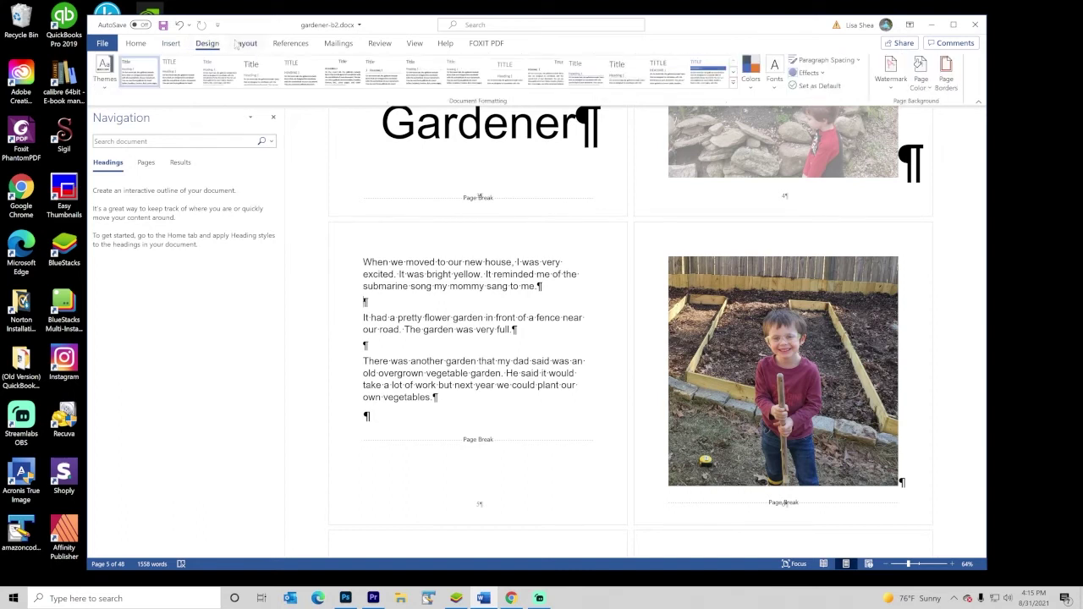
{"action": "left_click", "coordinate": [239, 44]}
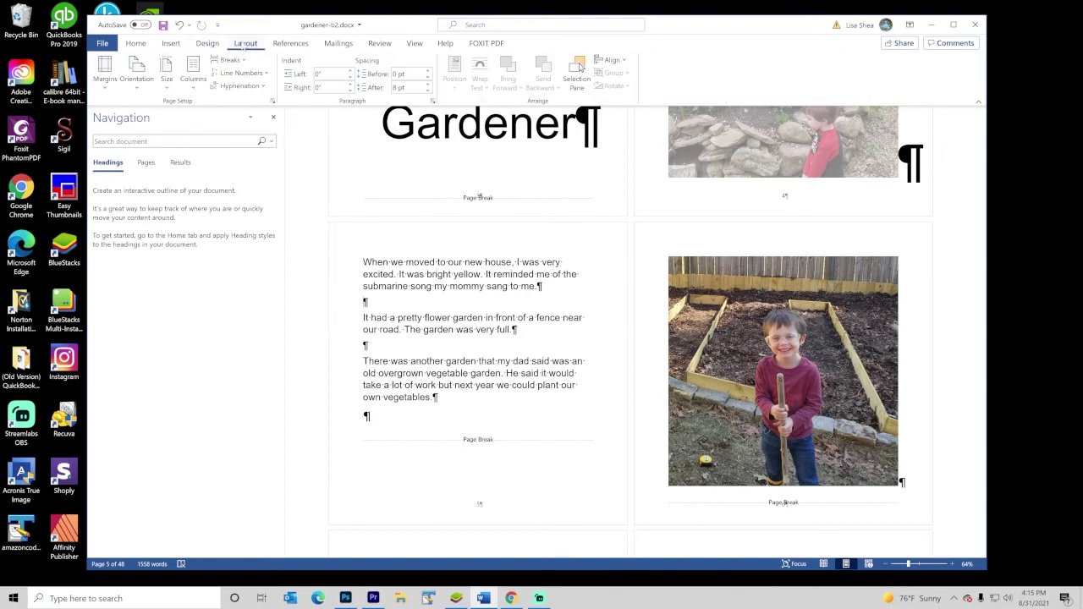
{"action": "left_click", "coordinate": [243, 61]}
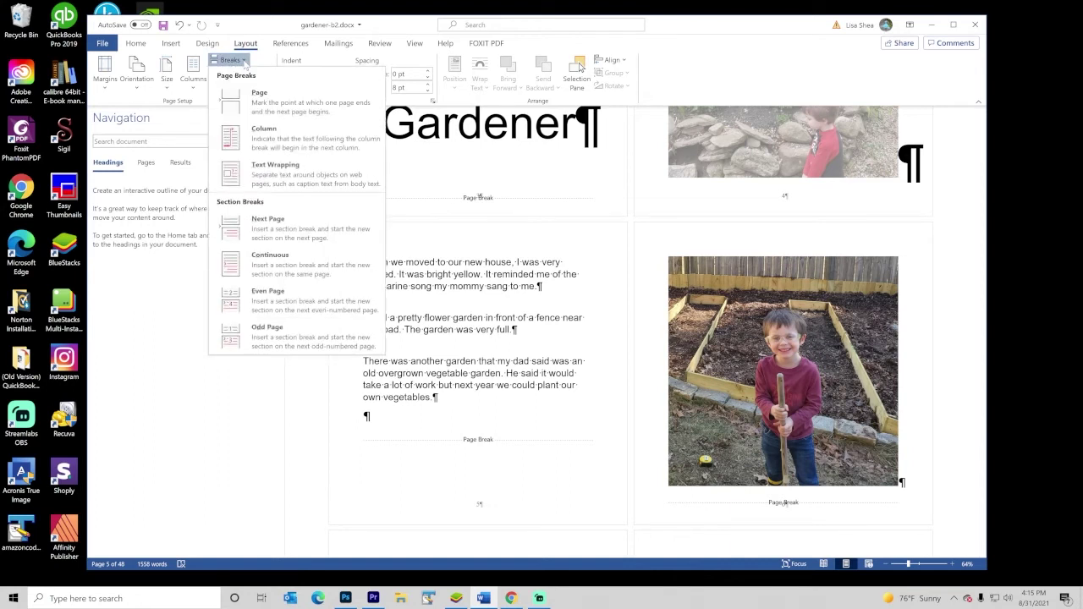
{"action": "left_click", "coordinate": [309, 274]}
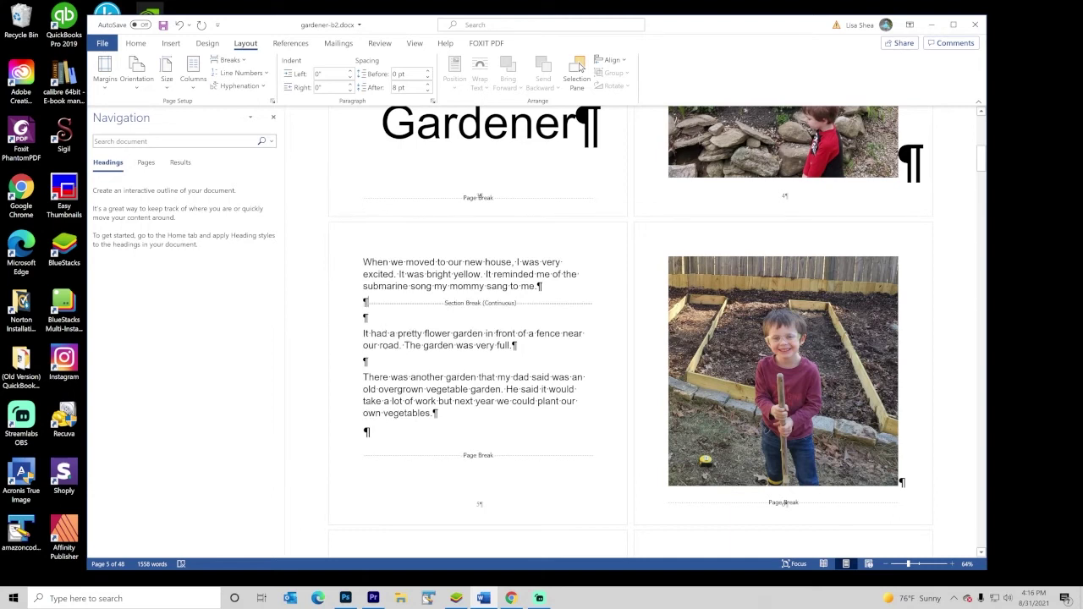
{"action": "key", "text": "Delete"}
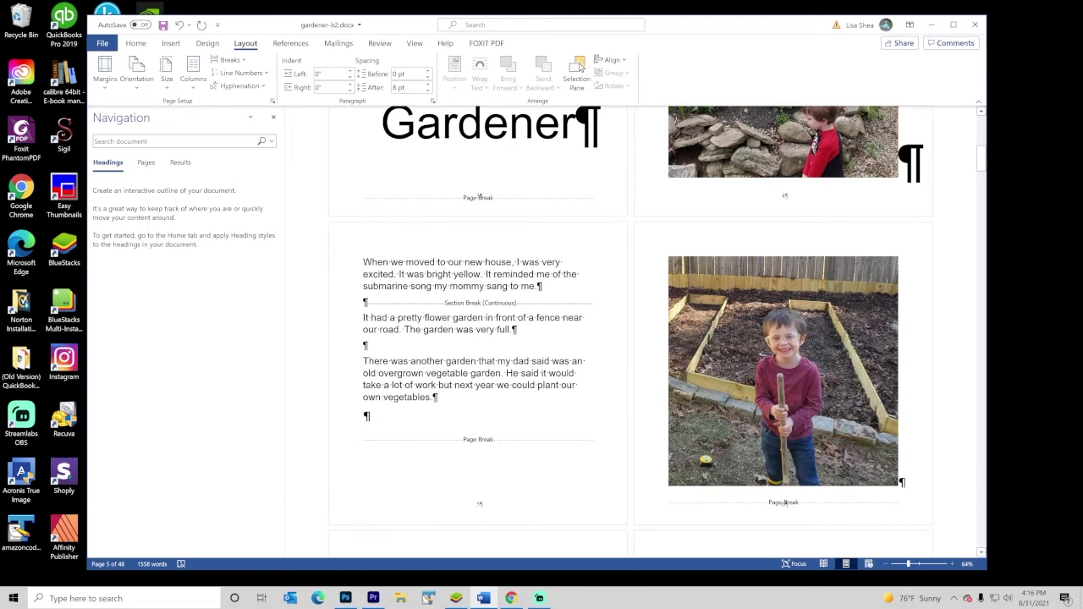
Examine the pages around the continuous section break, from the second title page to the page about digging out the weeds
{"action": "key", "text": "Up"}
{"action": "key", "text": "Up"}
{"action": "key", "text": "Up"}
{"action": "key", "text": "Up"}
{"action": "key", "text": "Up"}
{"action": "key", "text": "Up"}
{"action": "key", "text": "Up"}
{"action": "key", "text": "Up"}
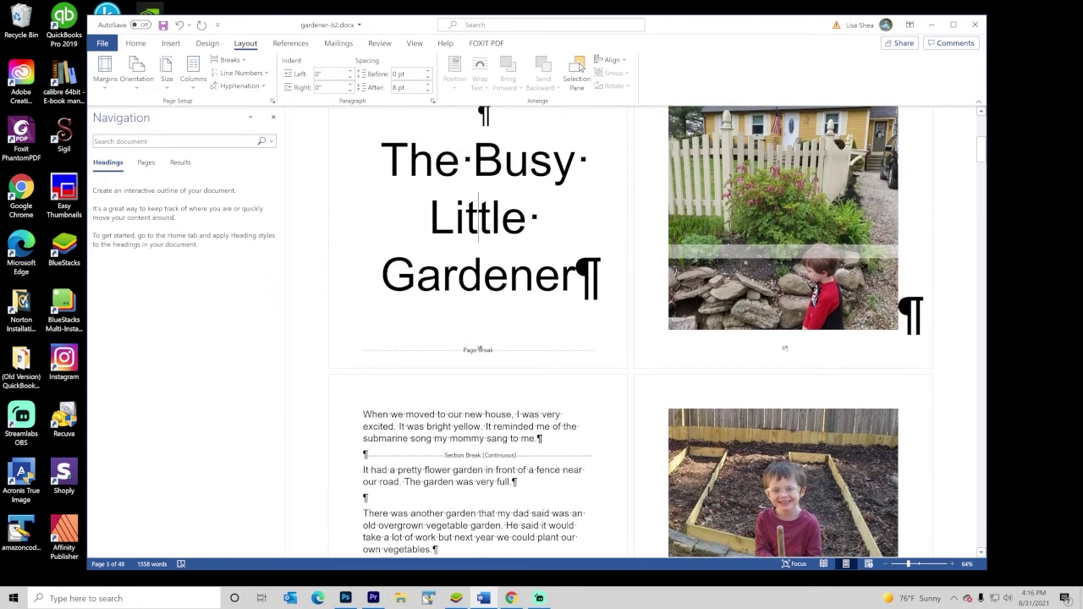
{"action": "key", "text": "Down"}
{"action": "key", "text": "Down"}
{"action": "key", "text": "Down"}
{"action": "key", "text": "Down"}
{"action": "key", "text": "Down"}
{"action": "key", "text": "Down"}
{"action": "key", "text": "Down"}
{"action": "key", "text": "Down"}
{"action": "key", "text": "Down"}
{"action": "key", "text": "Down"}
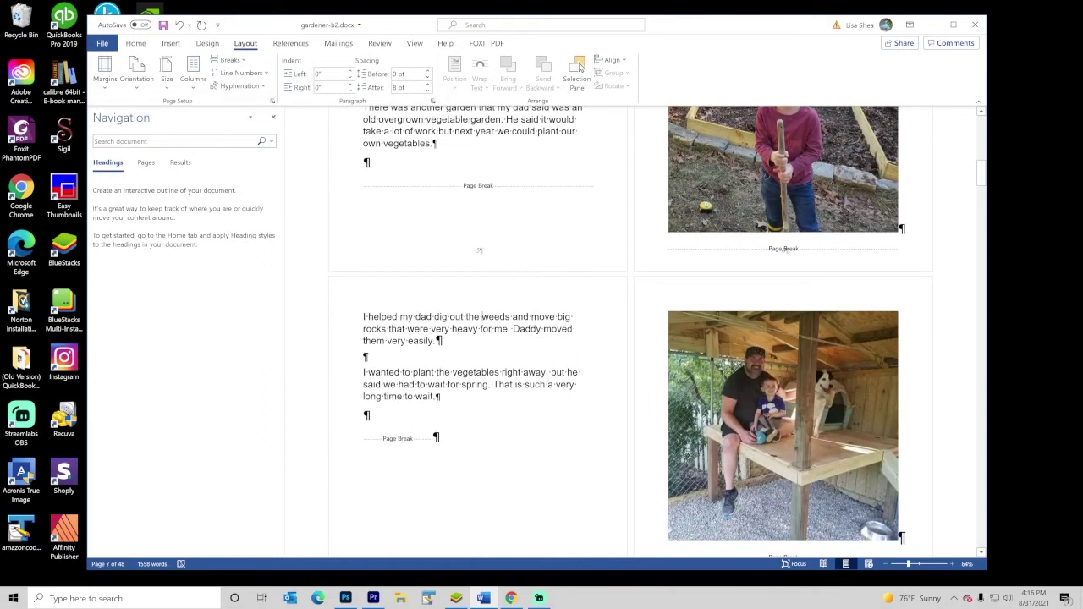
{"action": "key", "text": "Up"}
{"action": "key", "text": "Up"}
{"action": "key", "text": "Up"}
{"action": "key", "text": "Up"}
{"action": "key", "text": "Up"}
{"action": "key", "text": "Up"}
{"action": "key", "text": "Up"}
{"action": "key", "text": "Up"}
{"action": "key", "text": "Up"}
{"action": "key", "text": "Up"}
{"action": "key", "text": "Up"}
{"action": "key", "text": "Up"}
{"action": "key", "text": "Up"}
{"action": "key", "text": "Up"}
{"action": "key", "text": "Up"}
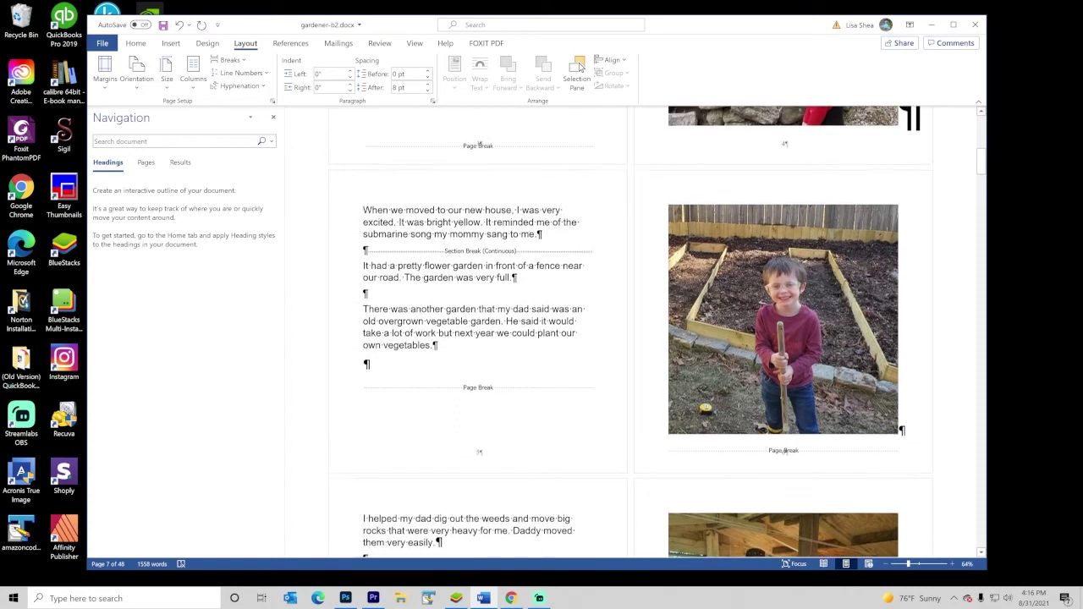
{"action": "key", "text": "Down"}
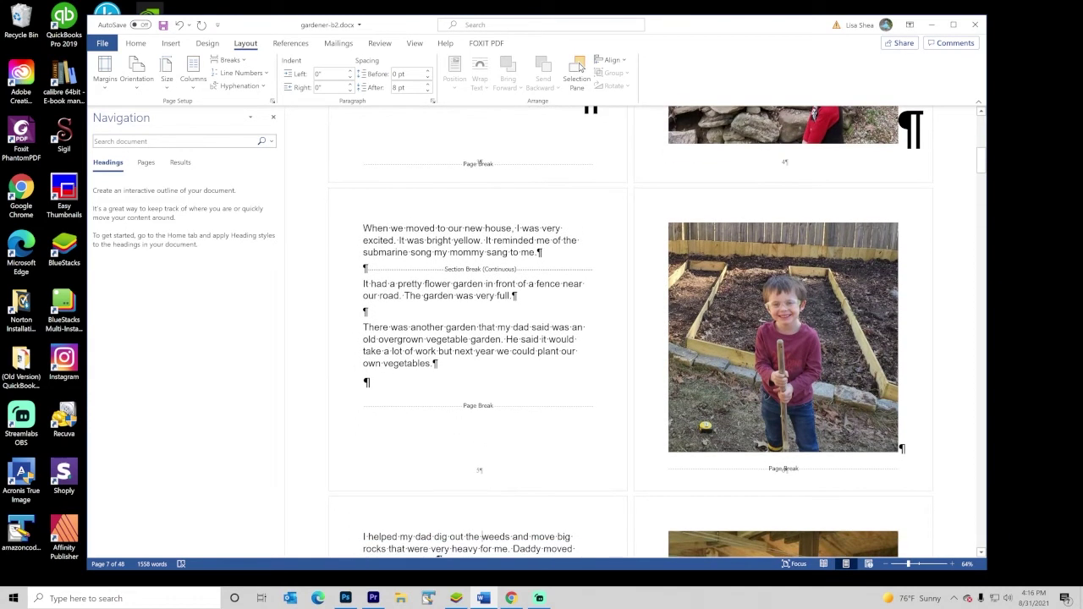
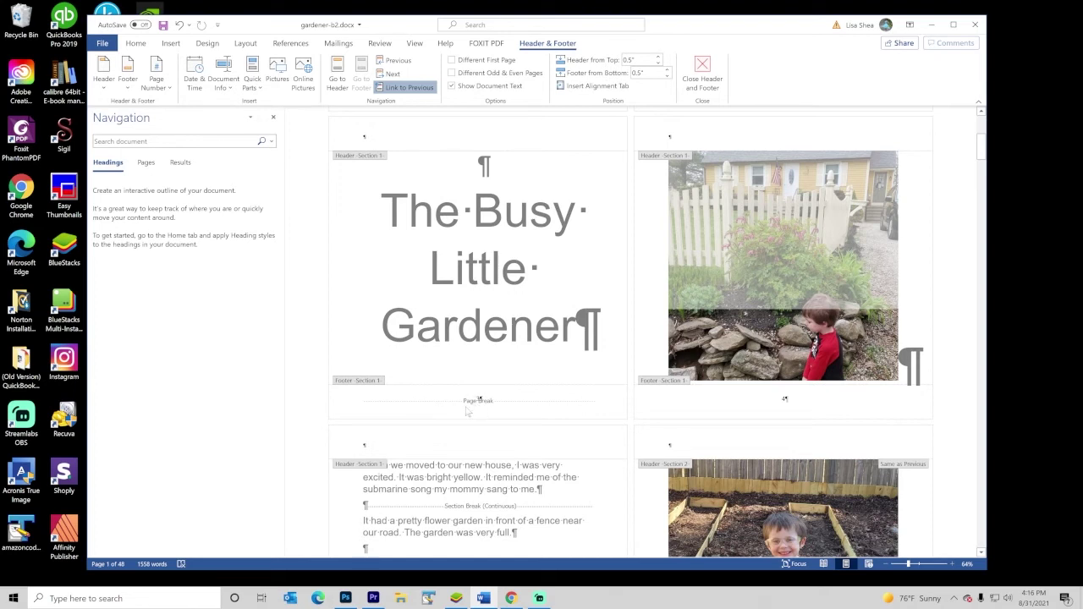
Unlink the Section 2 footer from the previous section and return to the body text
{"action": "scroll", "coordinate": [785, 465], "scroll_direction": "down", "scroll_amount": 8}
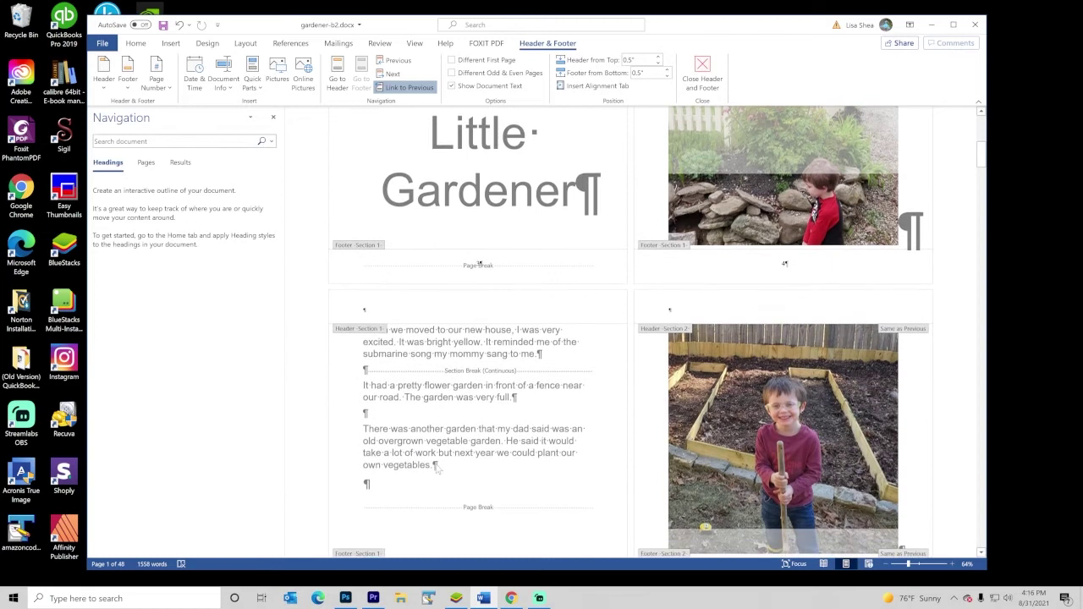
{"action": "scroll", "coordinate": [416, 455], "scroll_direction": "down", "scroll_amount": 9}
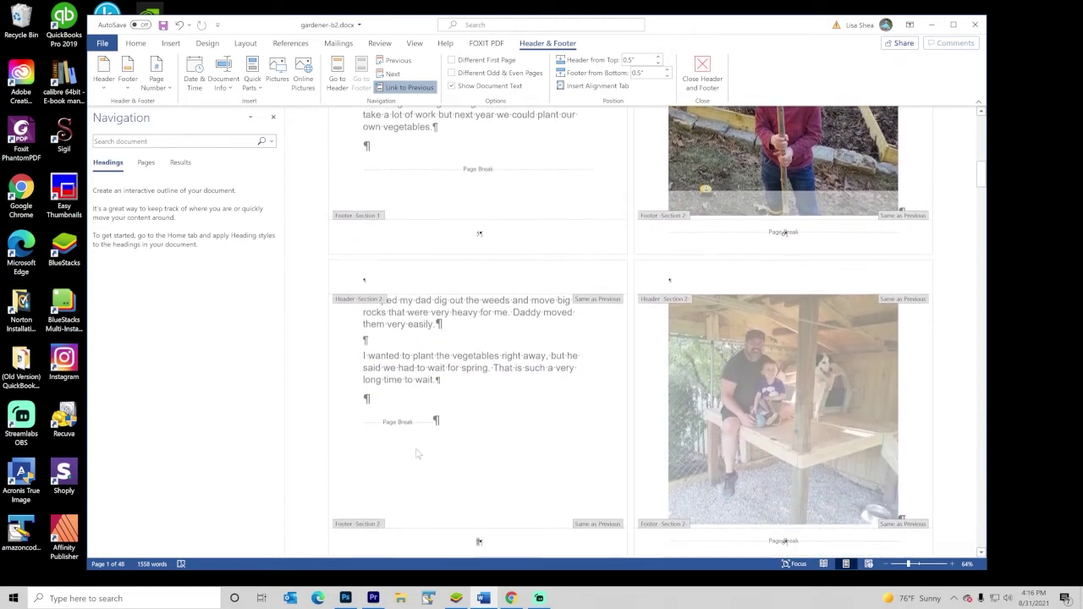
{"action": "scroll", "coordinate": [416, 454], "scroll_direction": "down", "scroll_amount": 1}
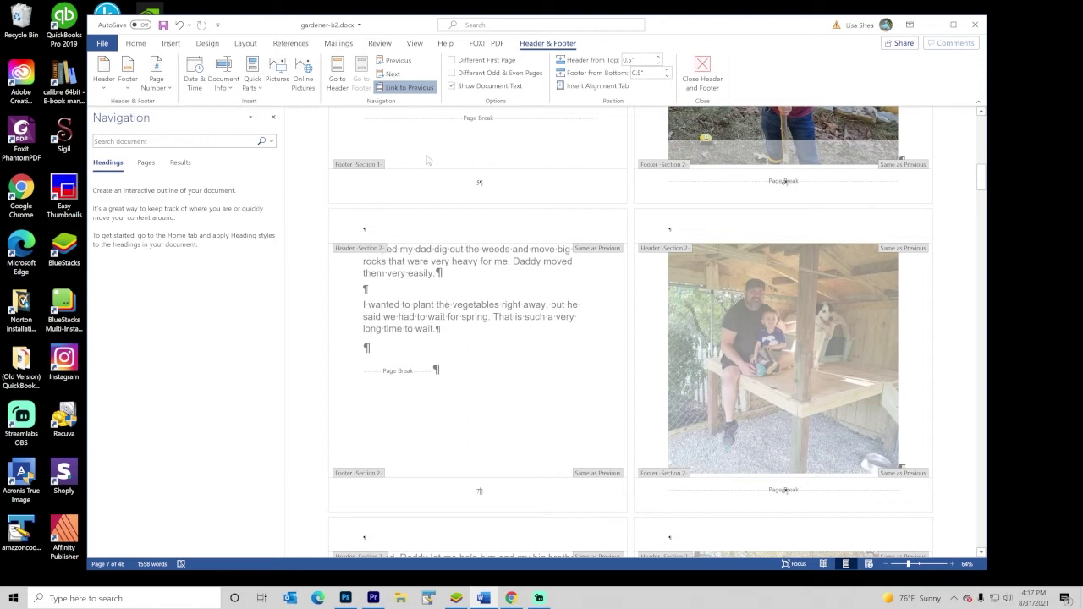
{"action": "left_click", "coordinate": [412, 88]}
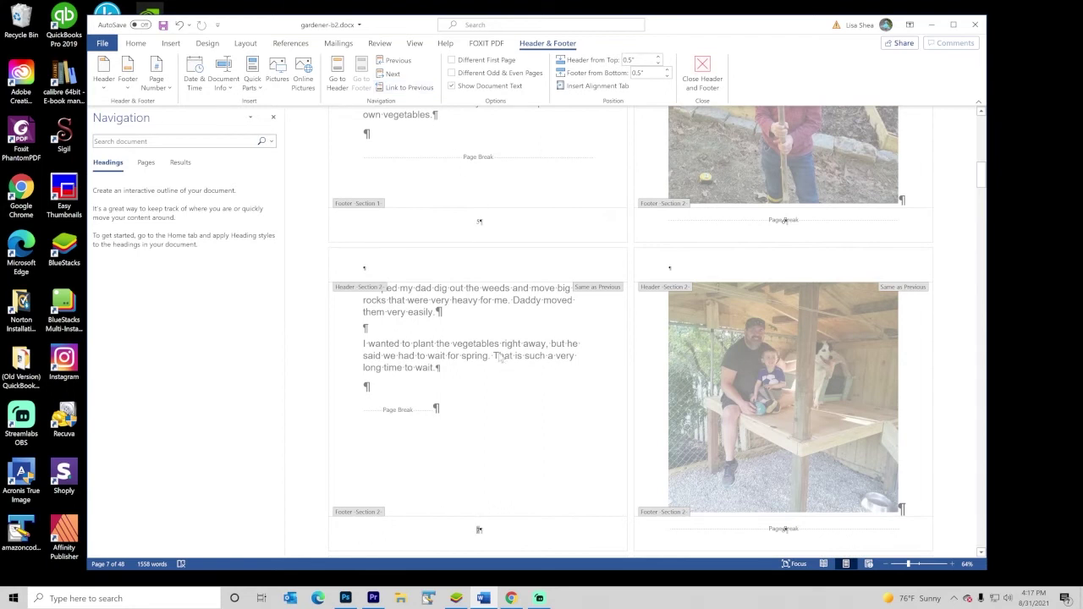
{"action": "double_click", "coordinate": [500, 358]}
{"action": "scroll", "coordinate": [633, 331], "scroll_direction": "down", "scroll_amount": 3}
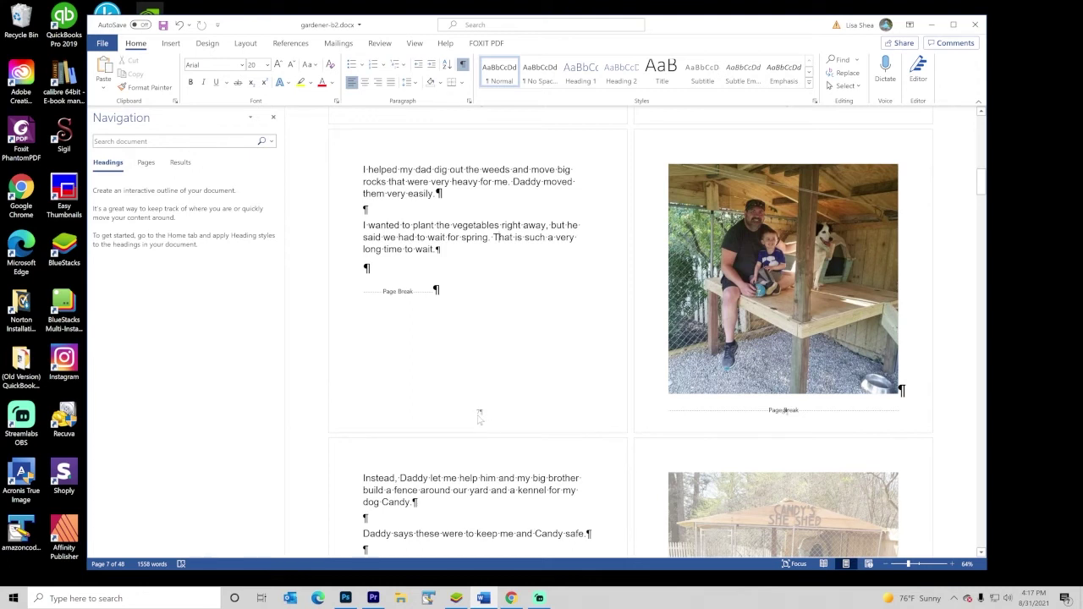
Check the footer section labels from page 7 back to the title page and return to the body text
{"action": "double_click", "coordinate": [479, 415]}
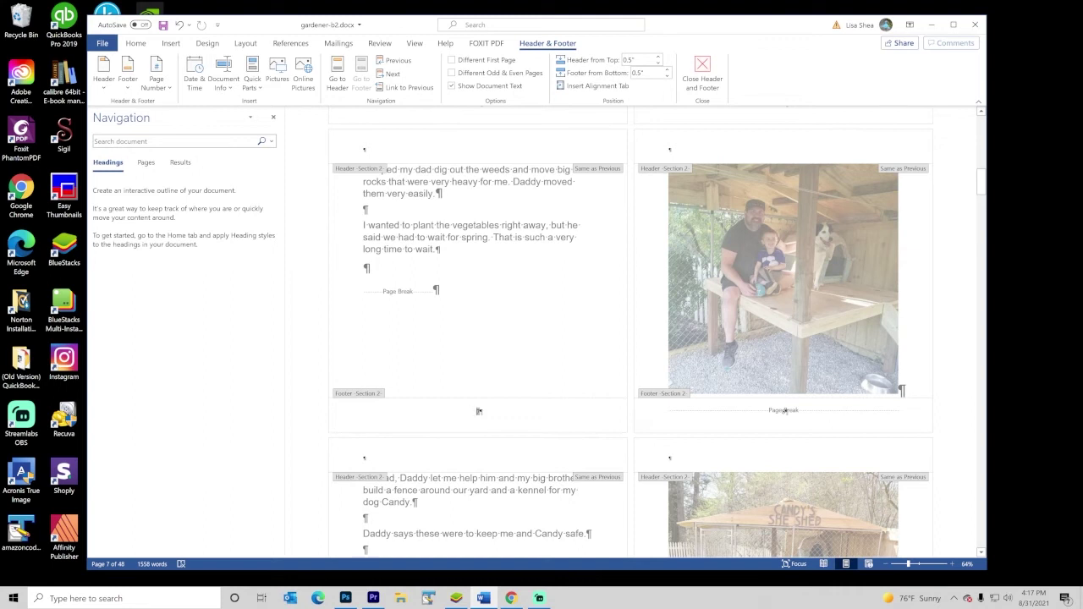
{"action": "scroll", "coordinate": [631, 332], "scroll_direction": "up", "scroll_amount": 5}
{"action": "scroll", "coordinate": [478, 252], "scroll_direction": "up", "scroll_amount": 2}
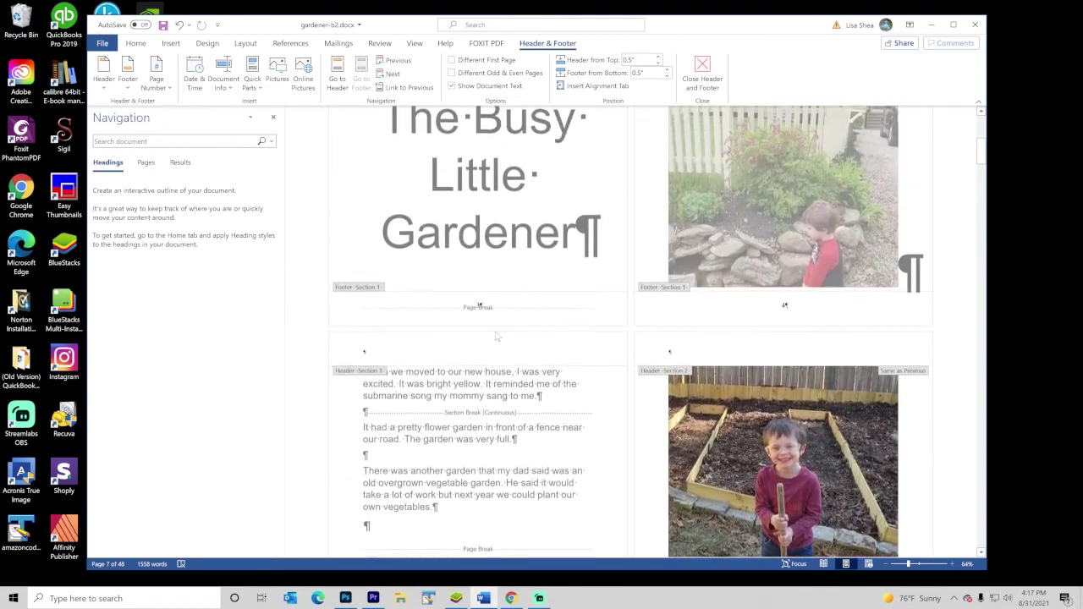
{"action": "scroll", "coordinate": [479, 319], "scroll_direction": "up", "scroll_amount": 6}
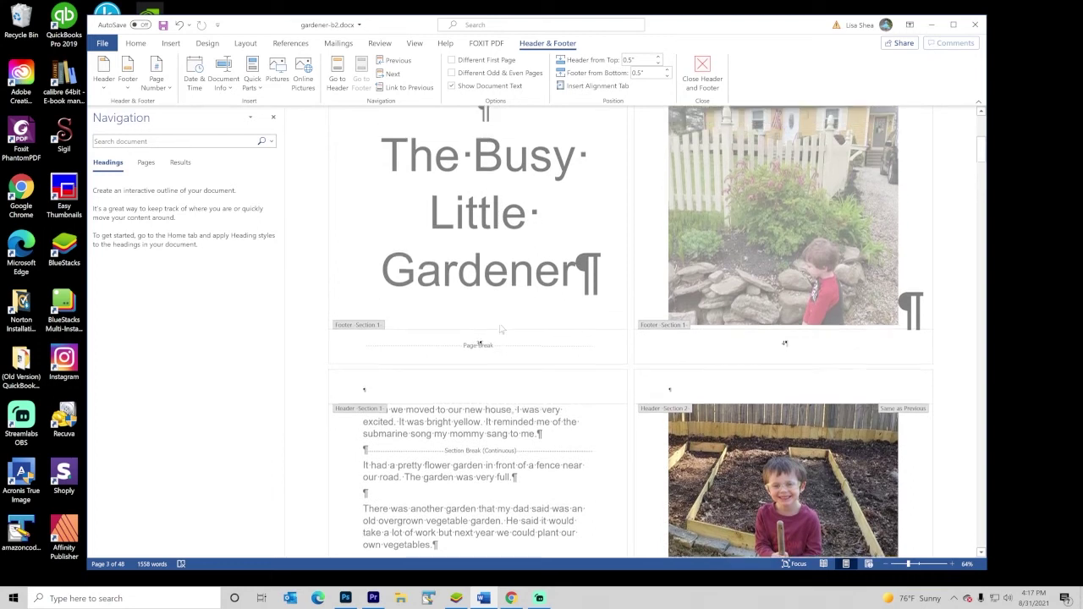
{"action": "scroll", "coordinate": [497, 325], "scroll_direction": "up", "scroll_amount": 1}
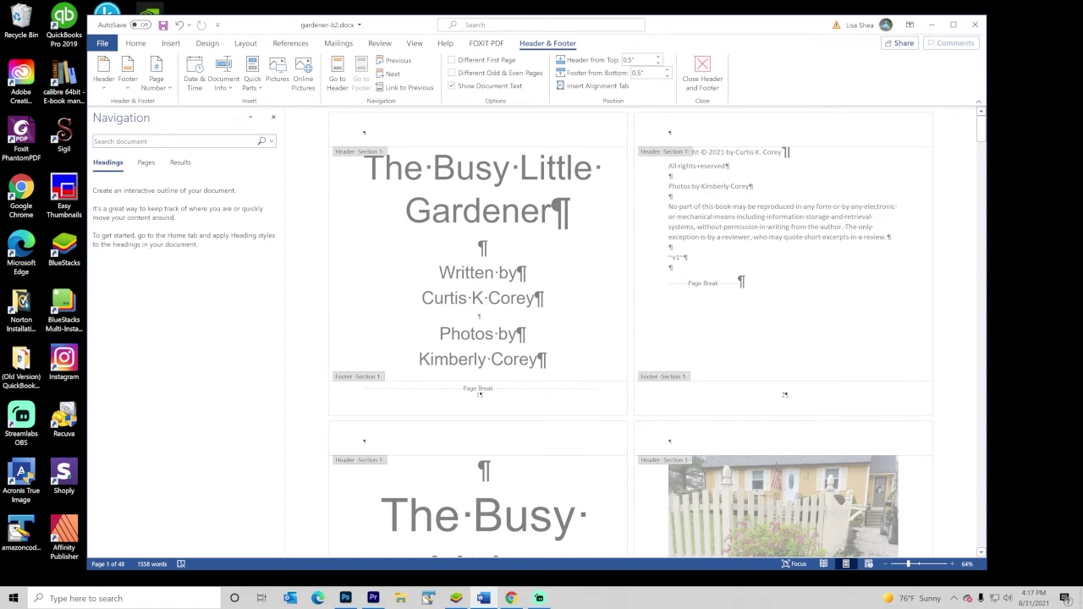
{"action": "double_click", "coordinate": [479, 240]}
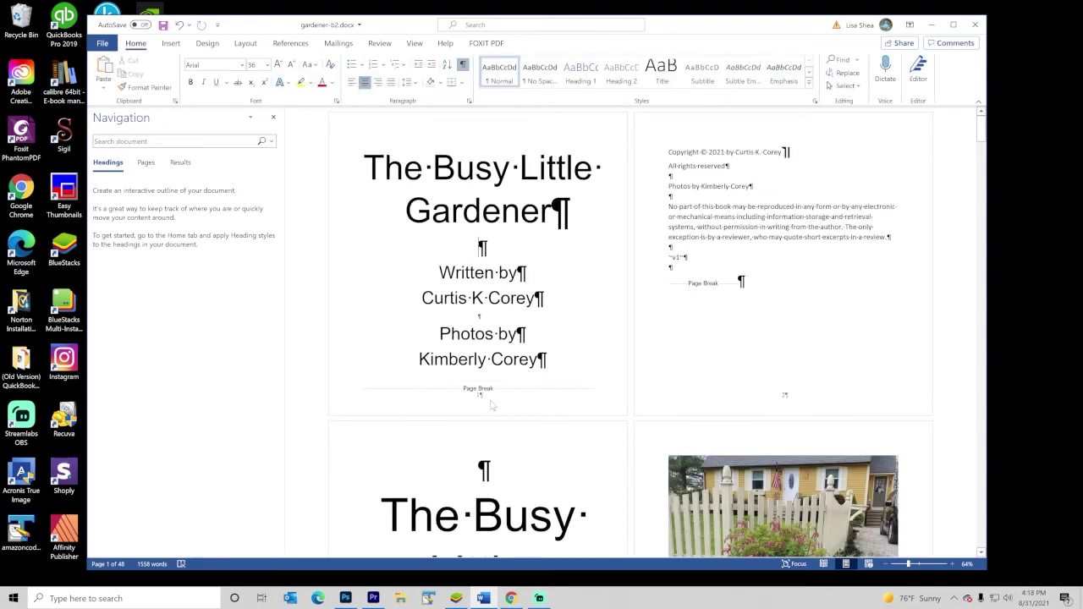
Delete the page number from the Section 1 footer on the title page and return to the body text
{"action": "double_click", "coordinate": [480, 395]}
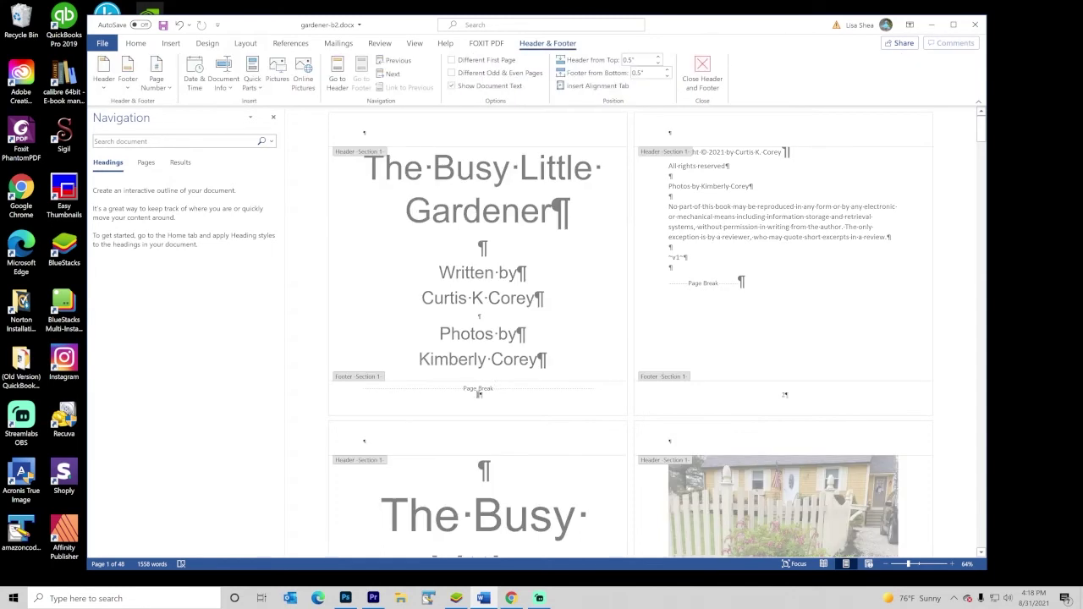
{"action": "double_click", "coordinate": [479, 393]}
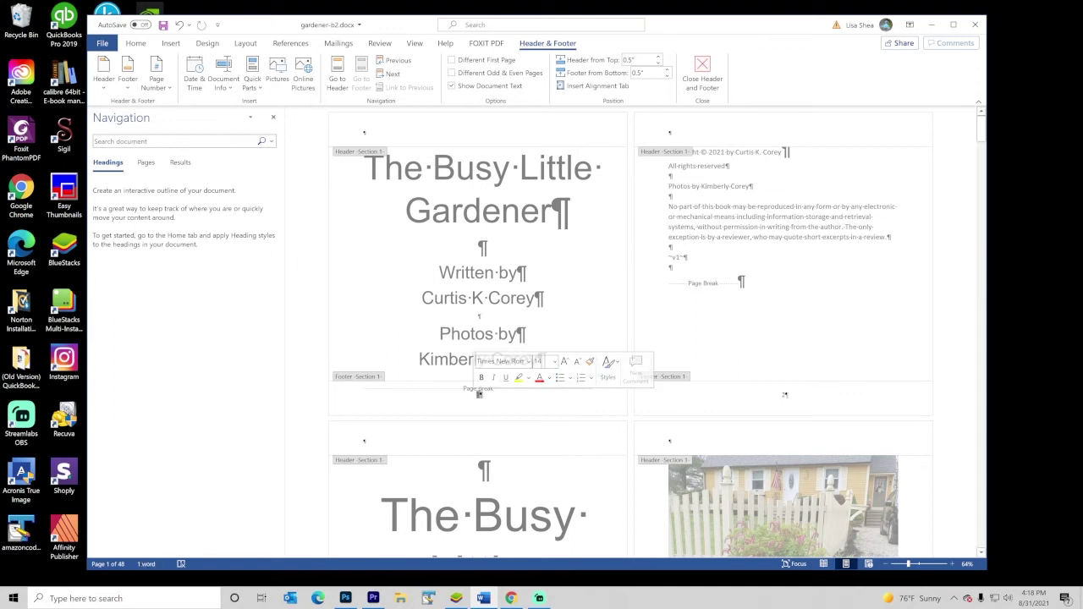
{"action": "left_click", "coordinate": [363, 395]}
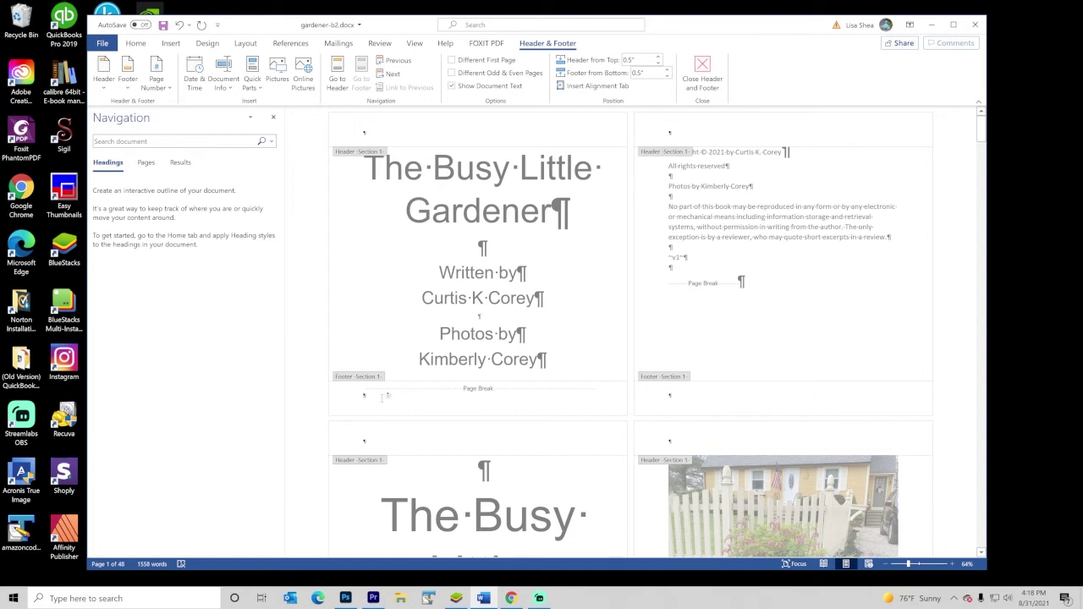
{"action": "double_click", "coordinate": [495, 250]}
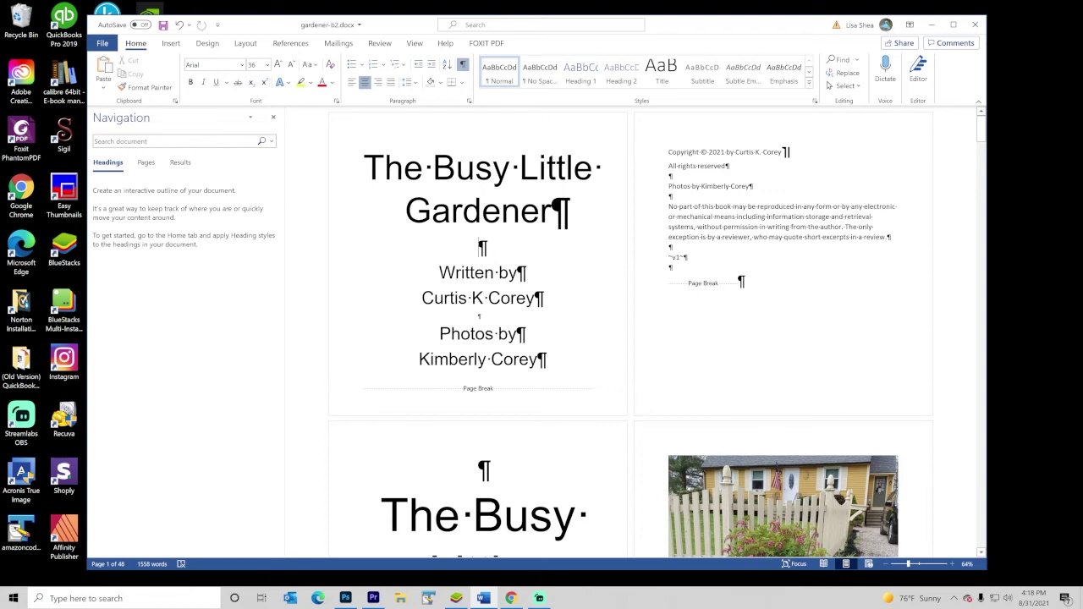
Check which footers carry page numbers from the title and copyright pages through the first story pages
{"action": "scroll", "coordinate": [630, 334], "scroll_direction": "down", "scroll_amount": 6}
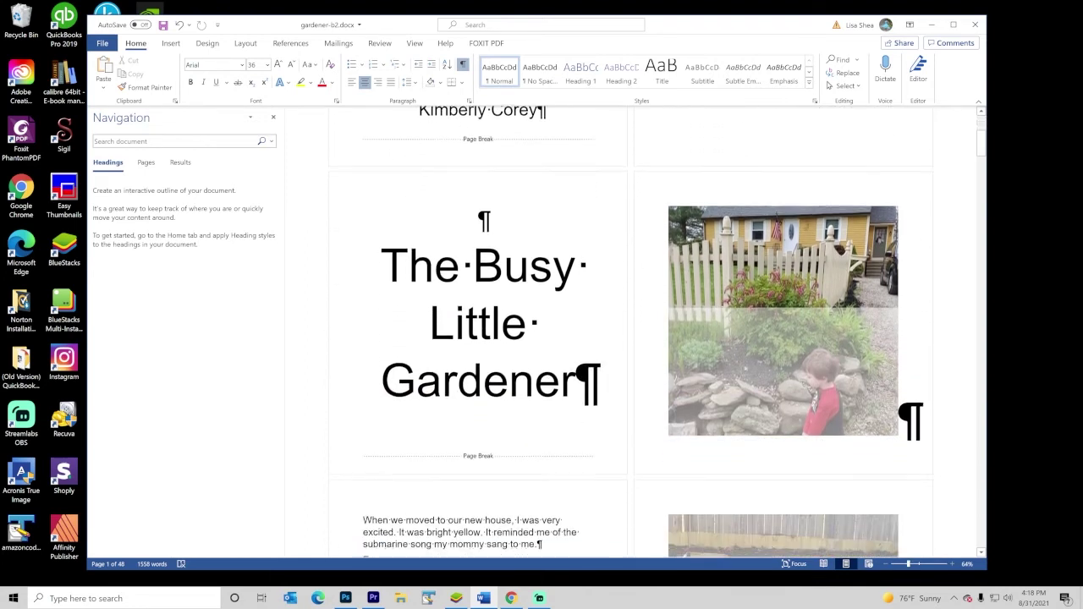
{"action": "scroll", "coordinate": [784, 284], "scroll_direction": "down", "scroll_amount": 8}
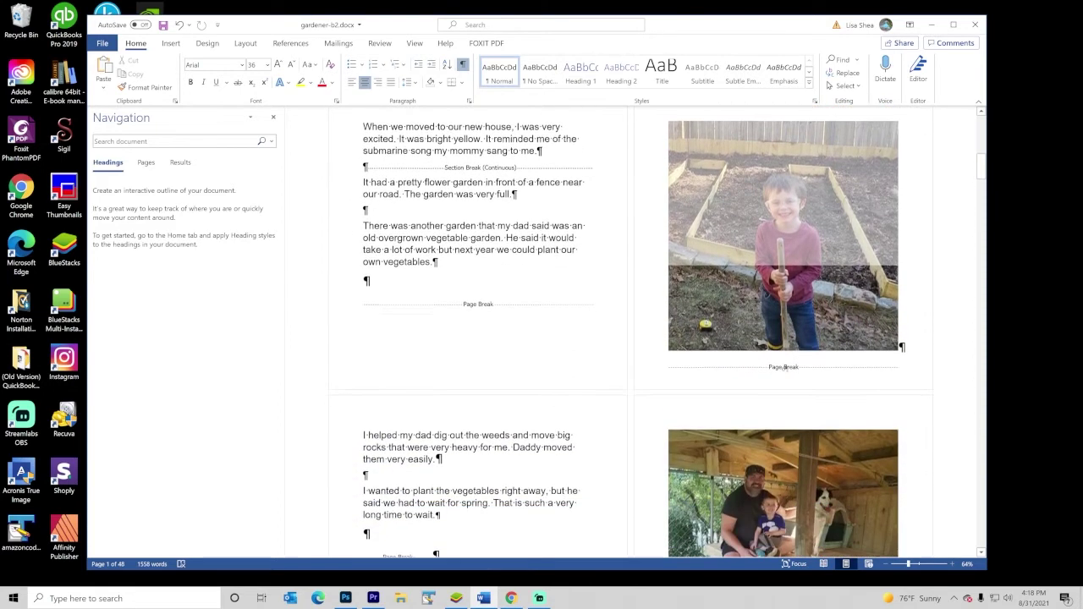
{"action": "scroll", "coordinate": [784, 284], "scroll_direction": "down", "scroll_amount": 3}
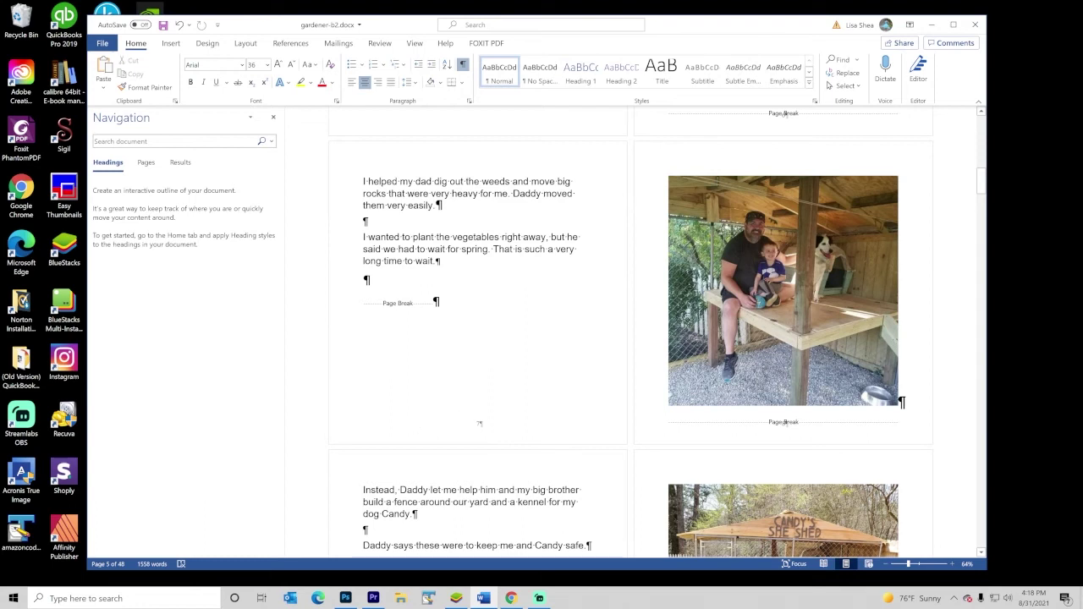
{"action": "scroll", "coordinate": [416, 427], "scroll_direction": "up", "scroll_amount": 2}
{"action": "scroll", "coordinate": [479, 500], "scroll_direction": "up", "scroll_amount": 12}
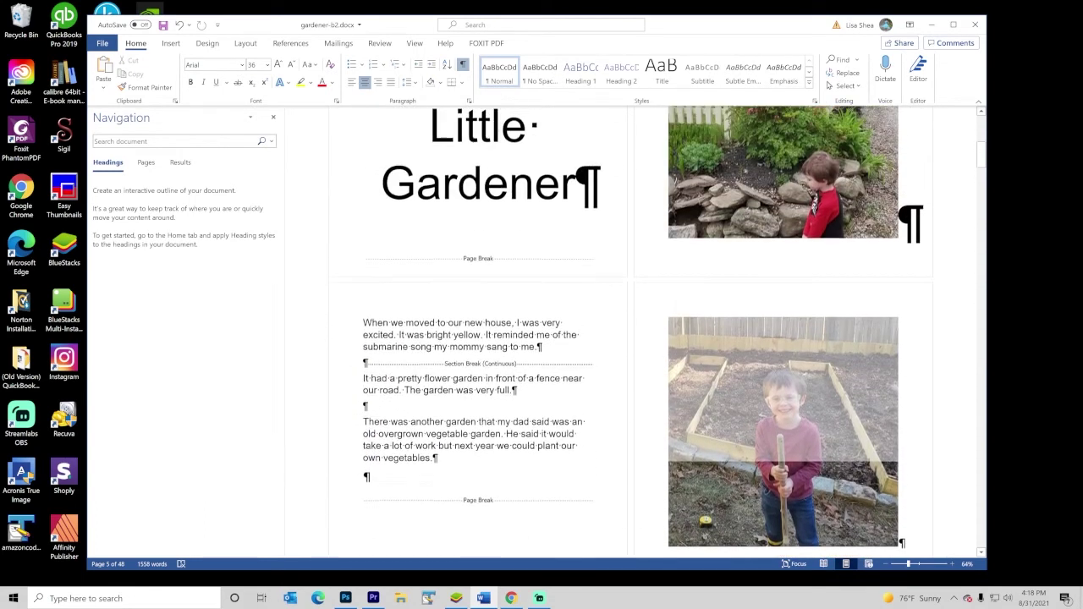
{"action": "scroll", "coordinate": [479, 247], "scroll_direction": "up", "scroll_amount": 7}
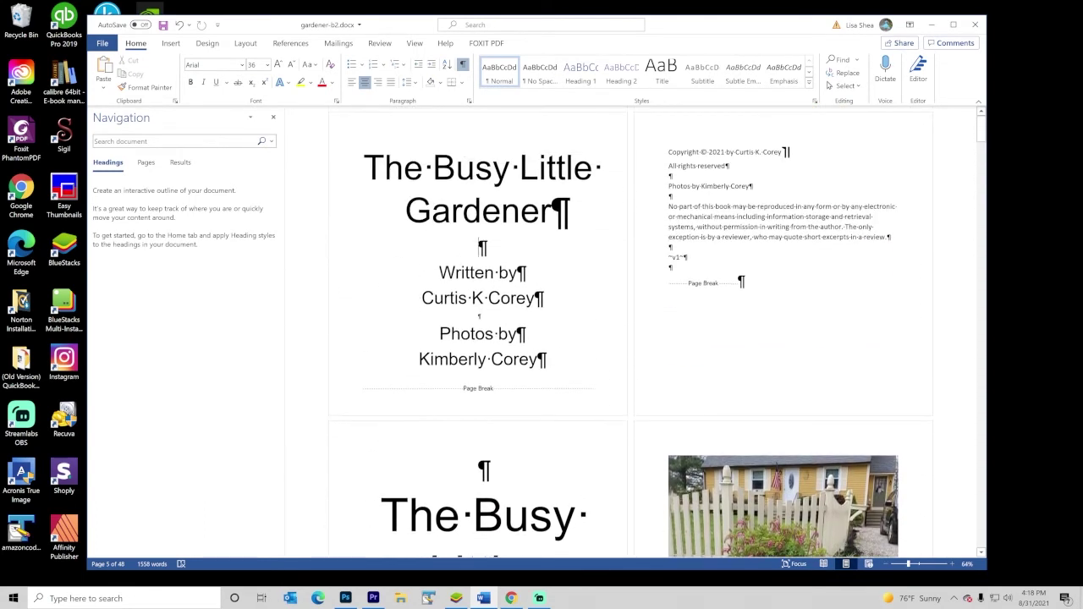
{"action": "scroll", "coordinate": [783, 536], "scroll_direction": "down", "scroll_amount": 11}
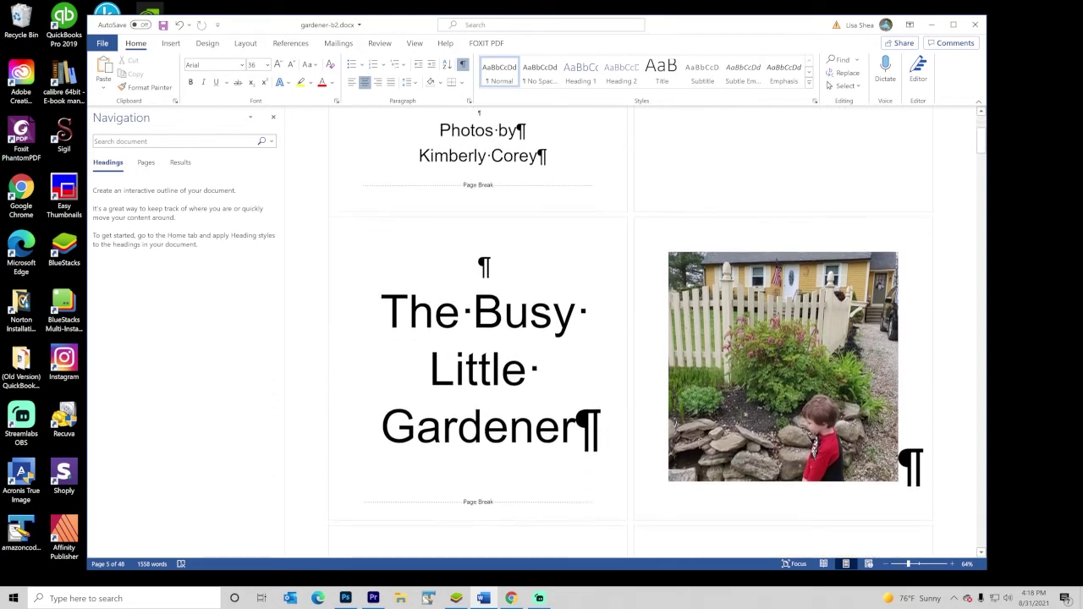
{"action": "scroll", "coordinate": [783, 536], "scroll_direction": "down", "scroll_amount": 2}
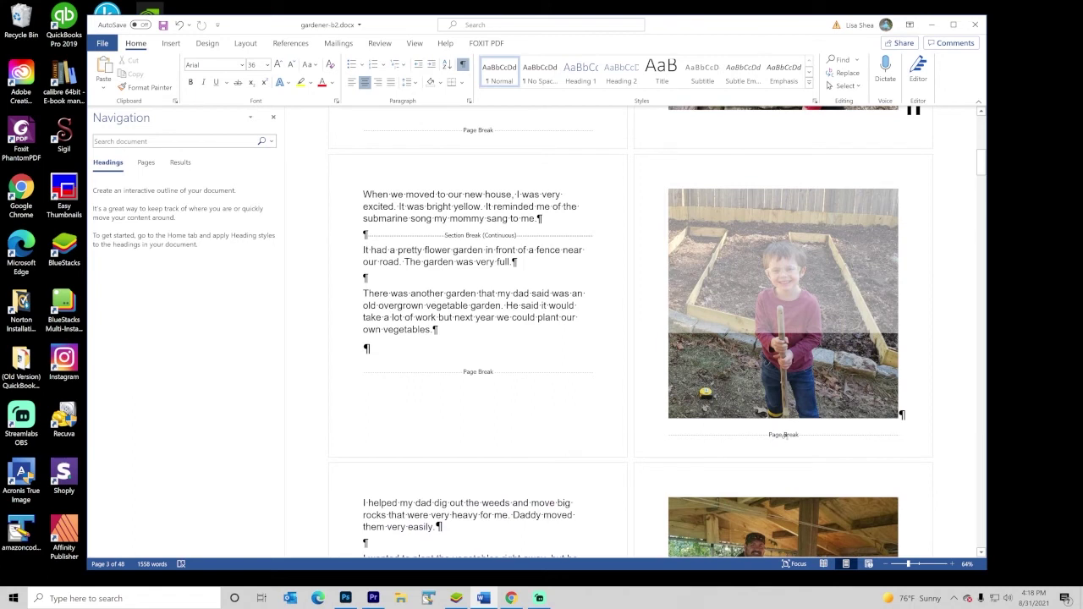
{"action": "scroll", "coordinate": [783, 536], "scroll_direction": "down", "scroll_amount": 4}
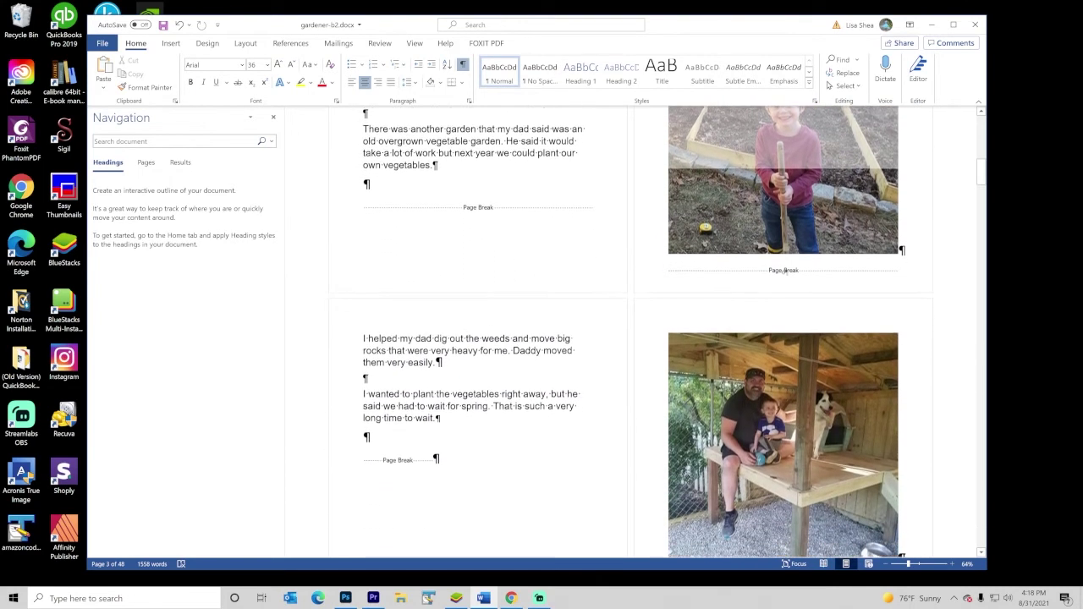
{"action": "scroll", "coordinate": [480, 507], "scroll_direction": "down", "scroll_amount": 2}
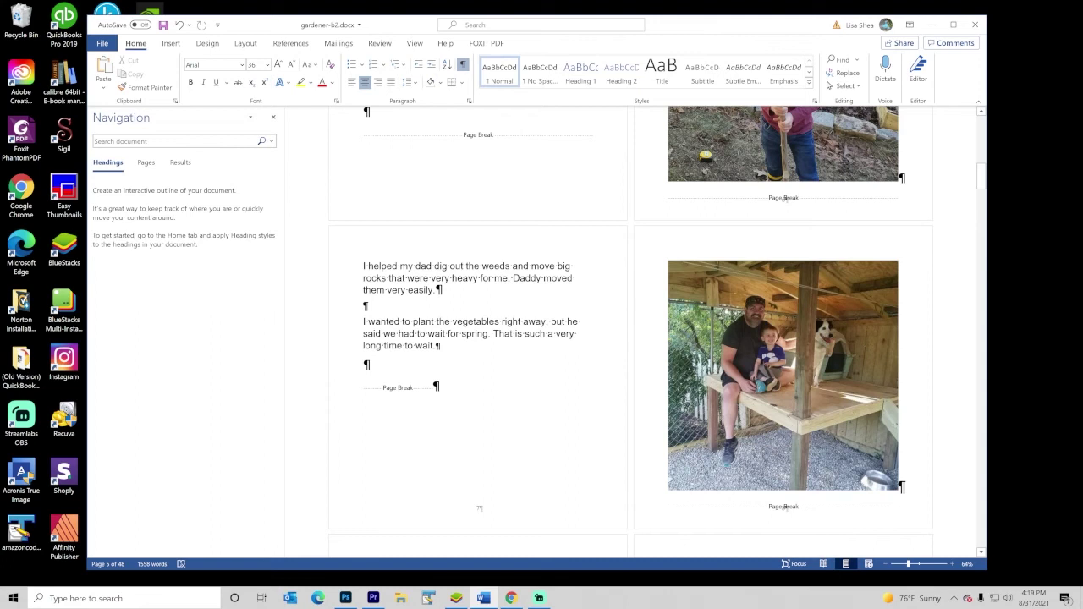
{"action": "scroll", "coordinate": [479, 508], "scroll_direction": "up", "scroll_amount": 5}
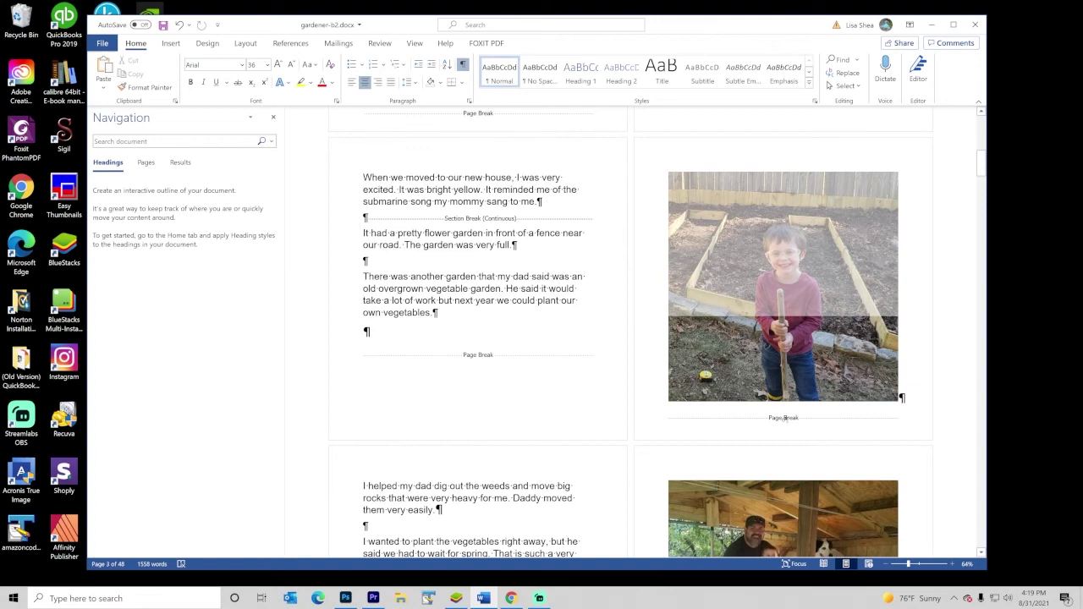
Set the Section 2 footer page numbering to start at 1 instead of continuing from the previous section, and return to the body text
{"action": "scroll", "coordinate": [480, 478], "scroll_direction": "down", "scroll_amount": 6}
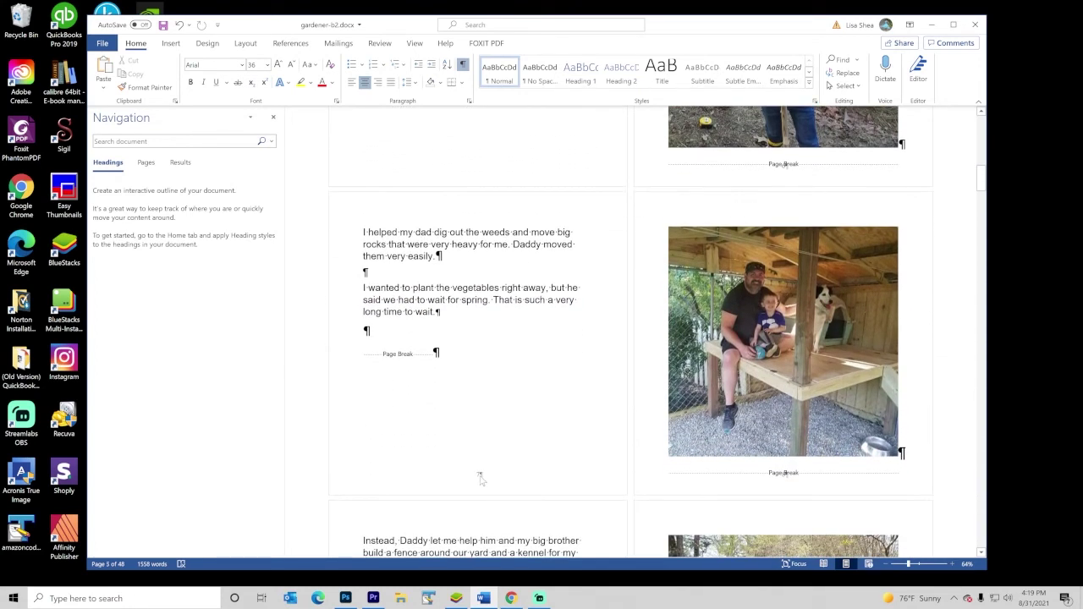
{"action": "double_click", "coordinate": [479, 476]}
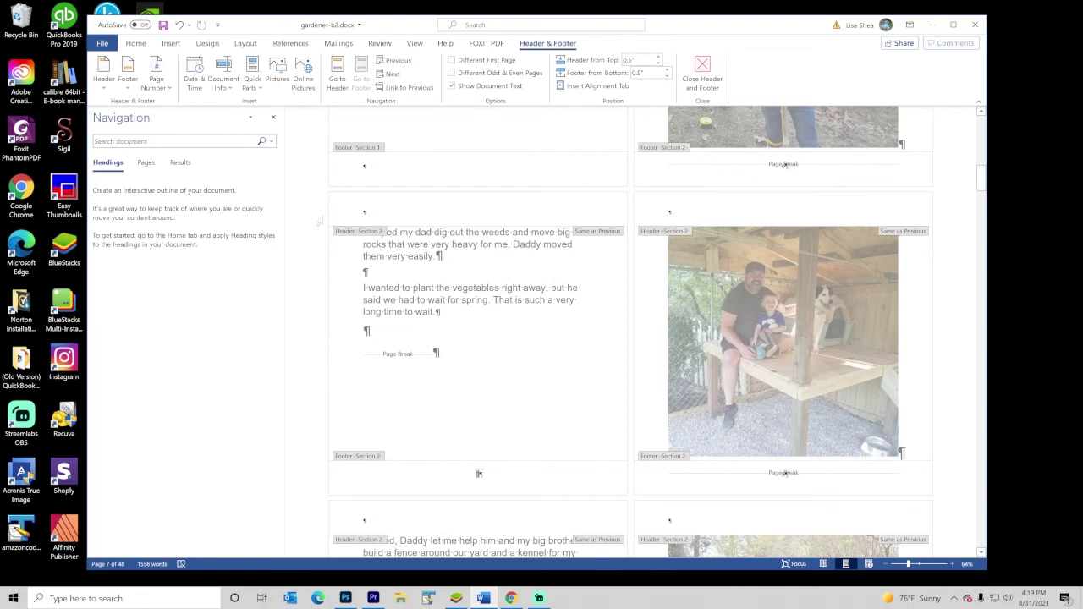
{"action": "left_click", "coordinate": [157, 79]}
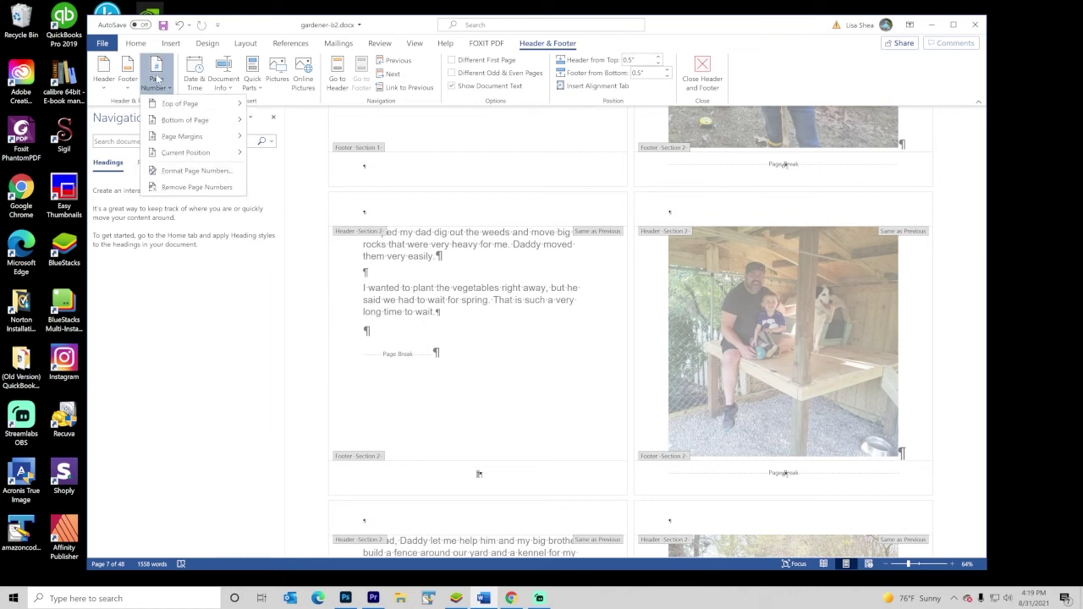
{"action": "left_click", "coordinate": [204, 173]}
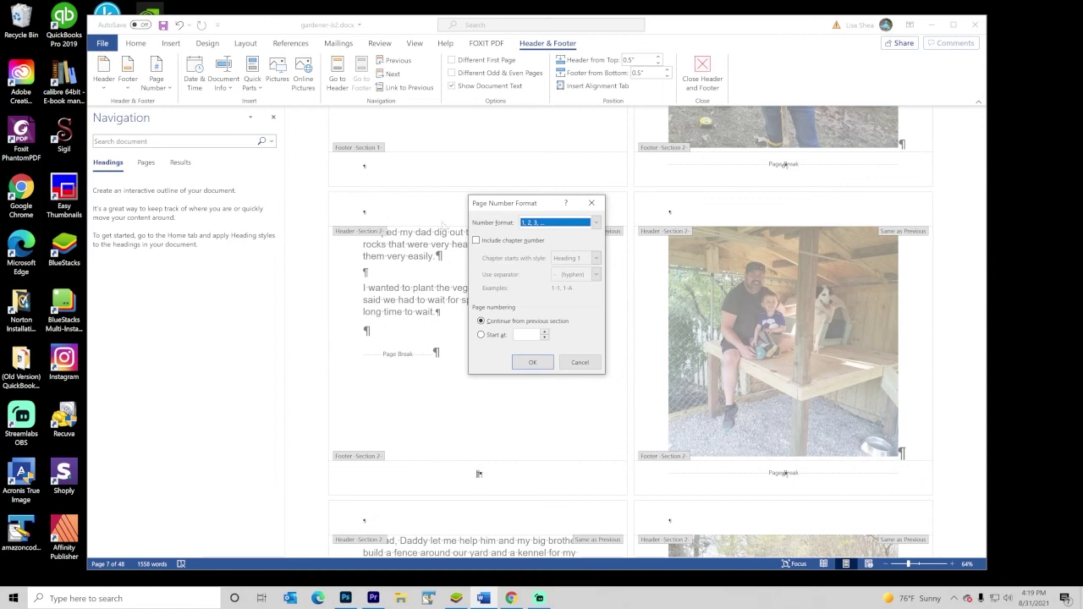
{"action": "left_click_drag", "start_coordinate": [528, 203], "coordinate": [730, 229]}
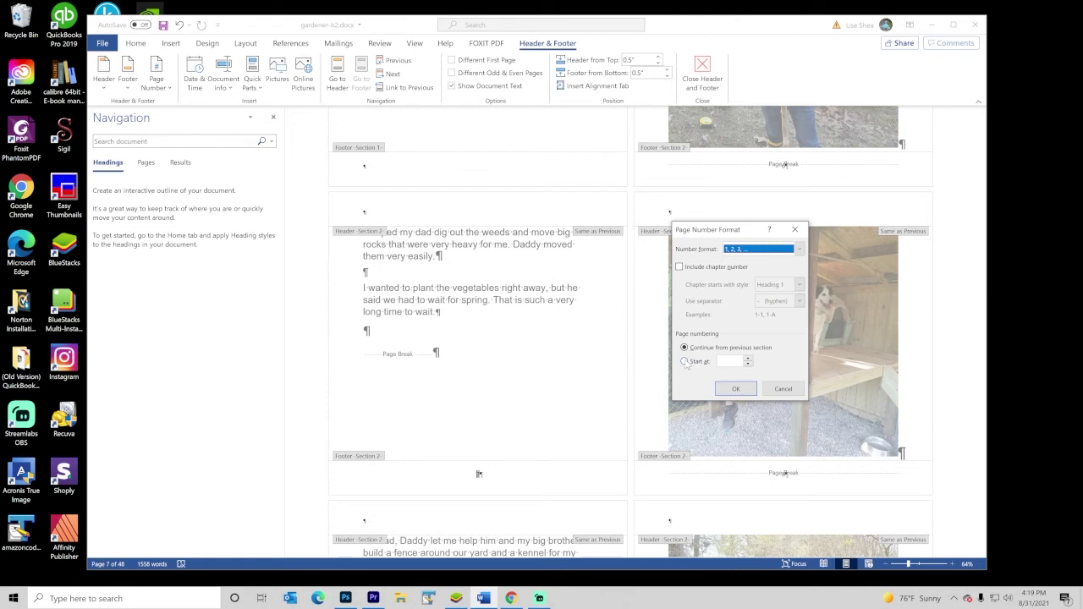
{"action": "left_click", "coordinate": [683, 361]}
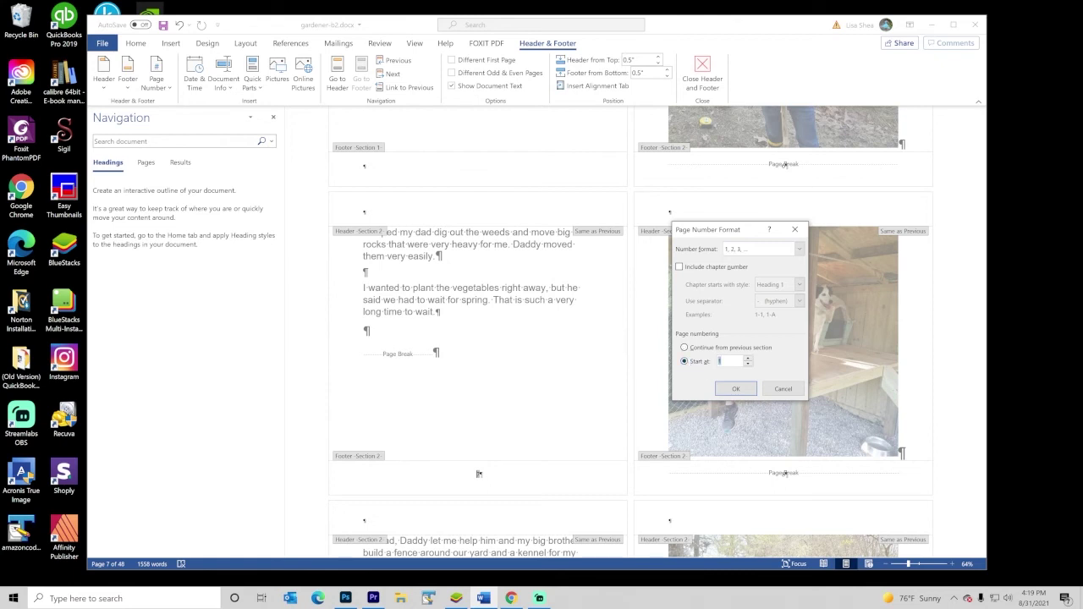
{"action": "left_click", "coordinate": [735, 392]}
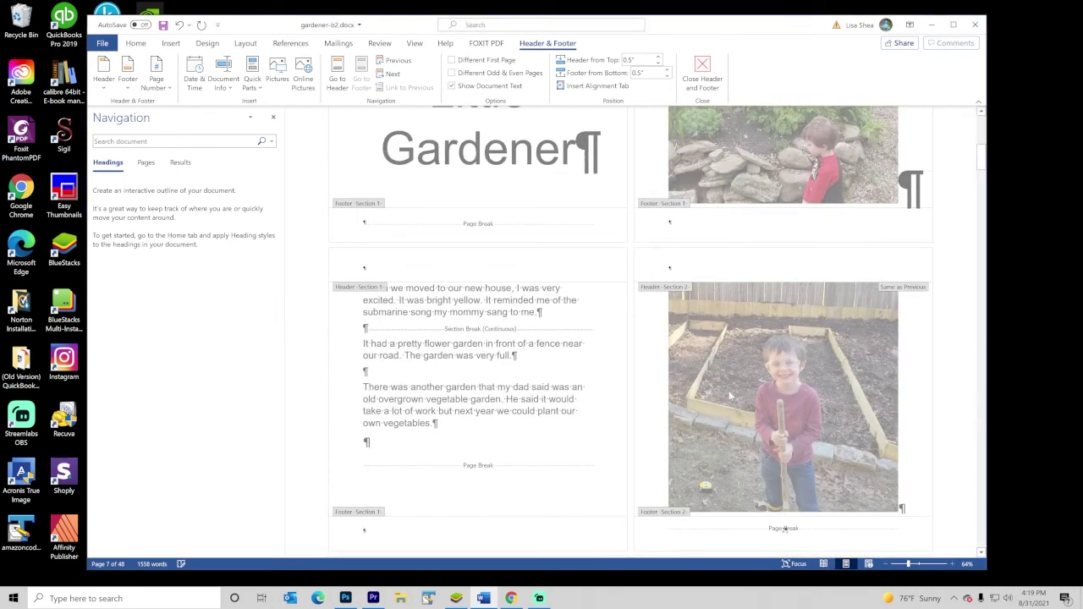
{"action": "scroll", "coordinate": [507, 406], "scroll_direction": "down", "scroll_amount": 3}
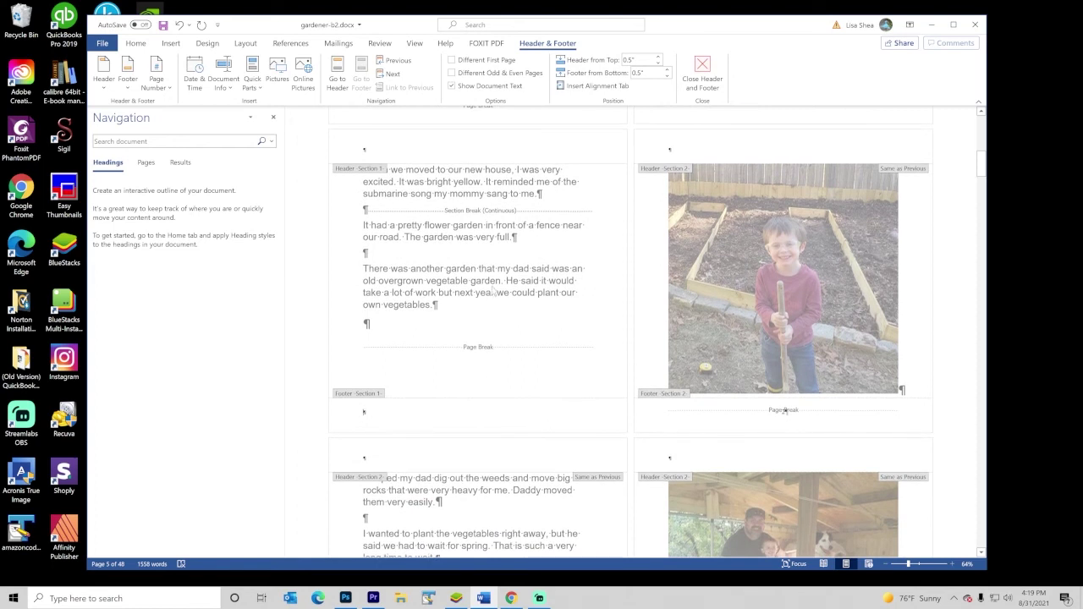
{"action": "double_click", "coordinate": [784, 411]}
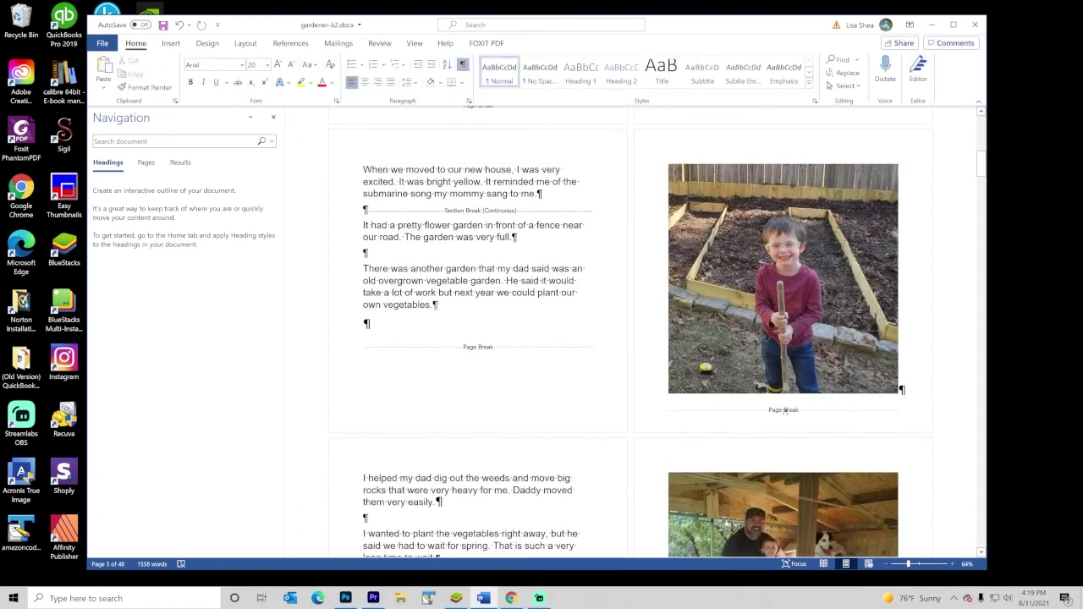
Check the restarted footer page numbers on the story pages following the section break
{"action": "scroll", "coordinate": [785, 427], "scroll_direction": "down", "scroll_amount": 1}
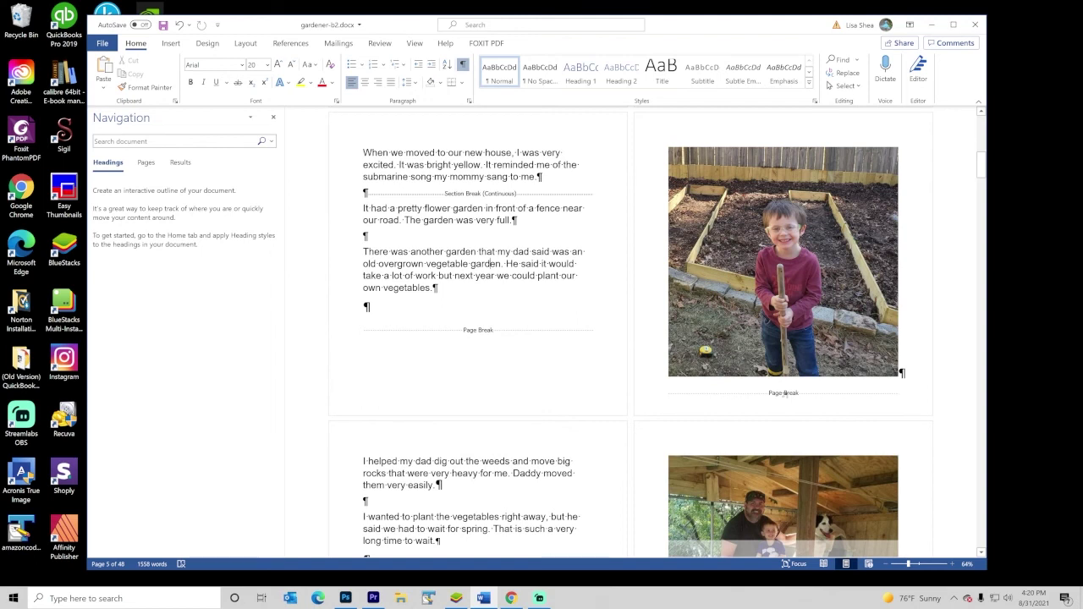
{"action": "scroll", "coordinate": [478, 483], "scroll_direction": "down", "scroll_amount": 5}
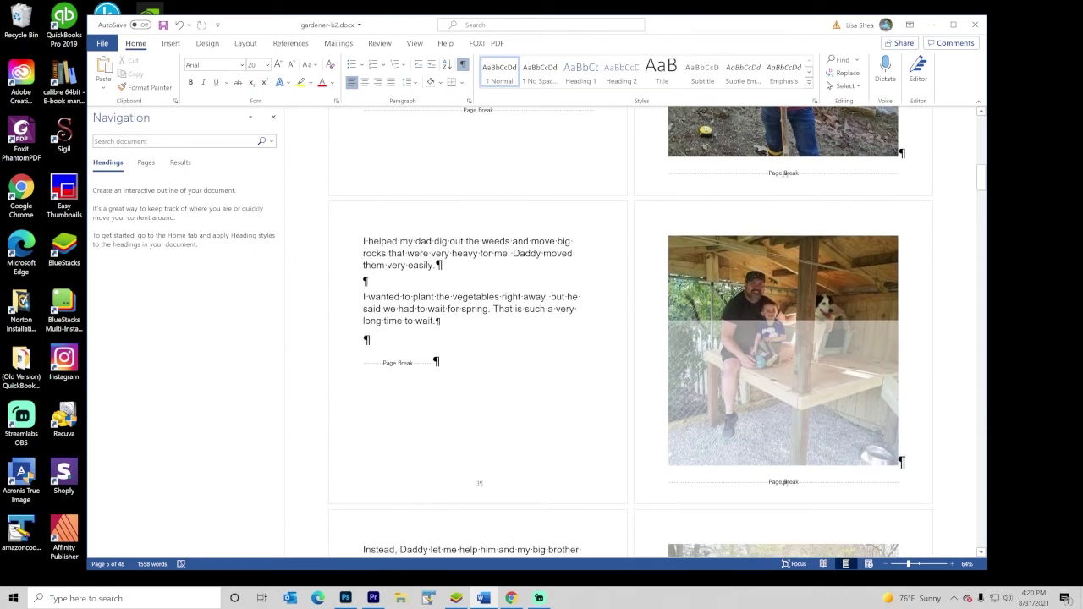
{"action": "scroll", "coordinate": [479, 483], "scroll_direction": "down", "scroll_amount": 8}
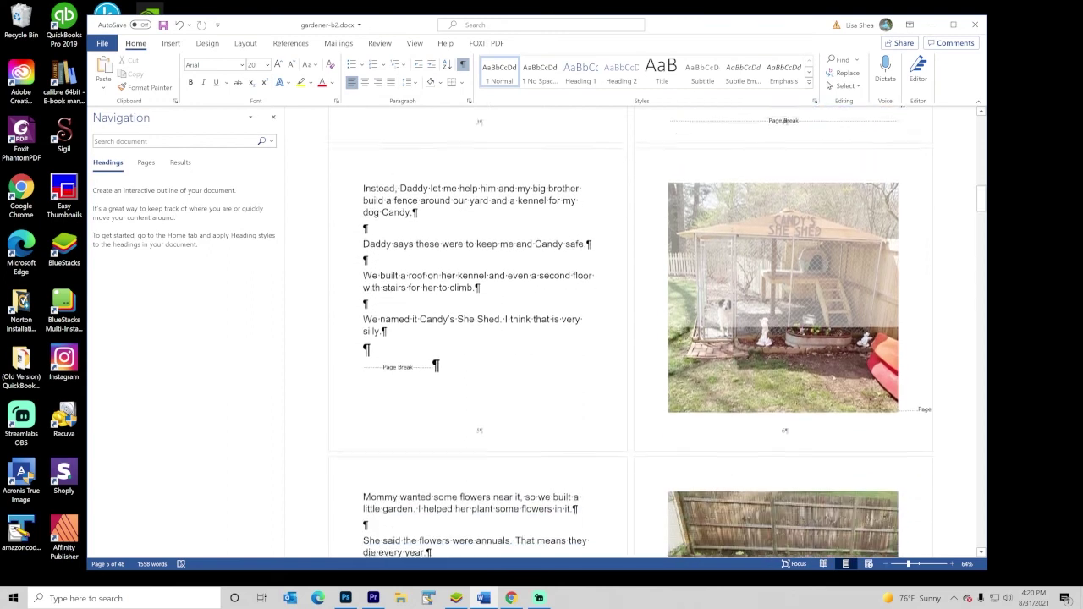
{"action": "scroll", "coordinate": [750, 428], "scroll_direction": "up", "scroll_amount": 8}
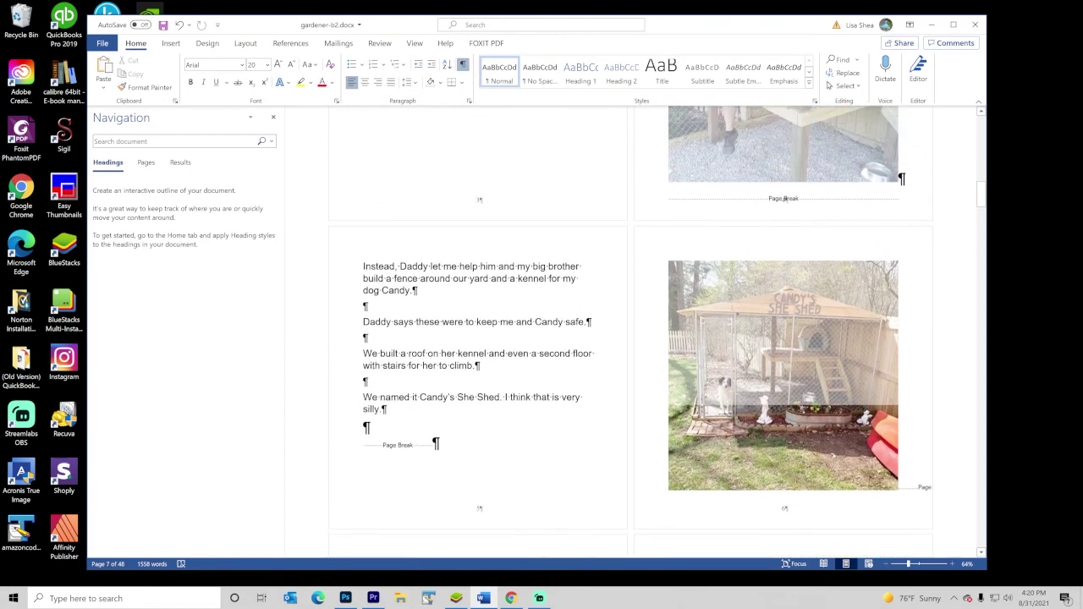
{"action": "scroll", "coordinate": [478, 479], "scroll_direction": "up", "scroll_amount": 5}
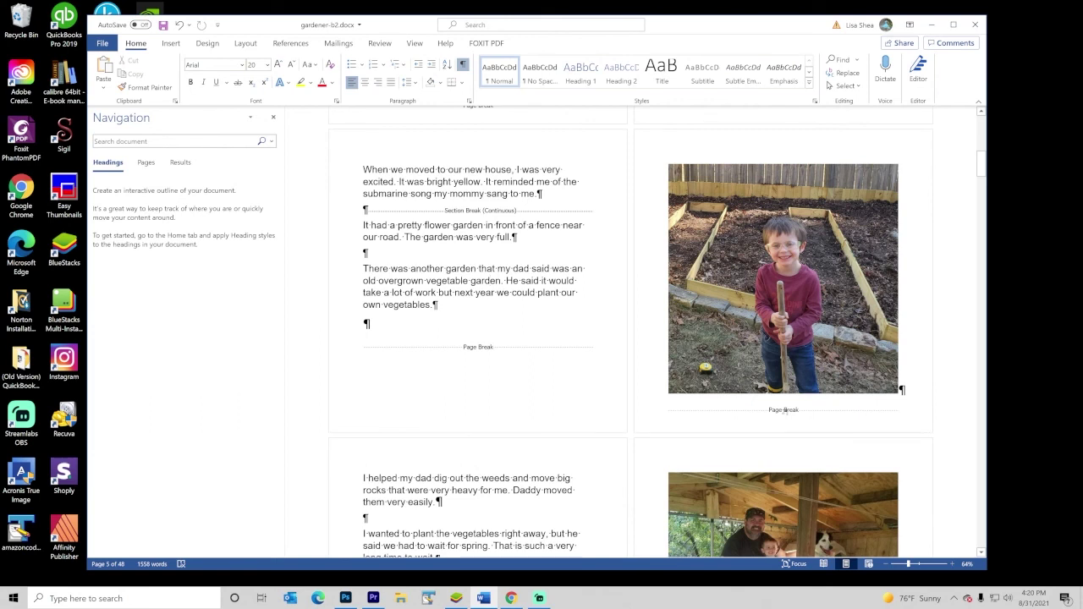
{"action": "scroll", "coordinate": [479, 483], "scroll_direction": "down", "scroll_amount": 5}
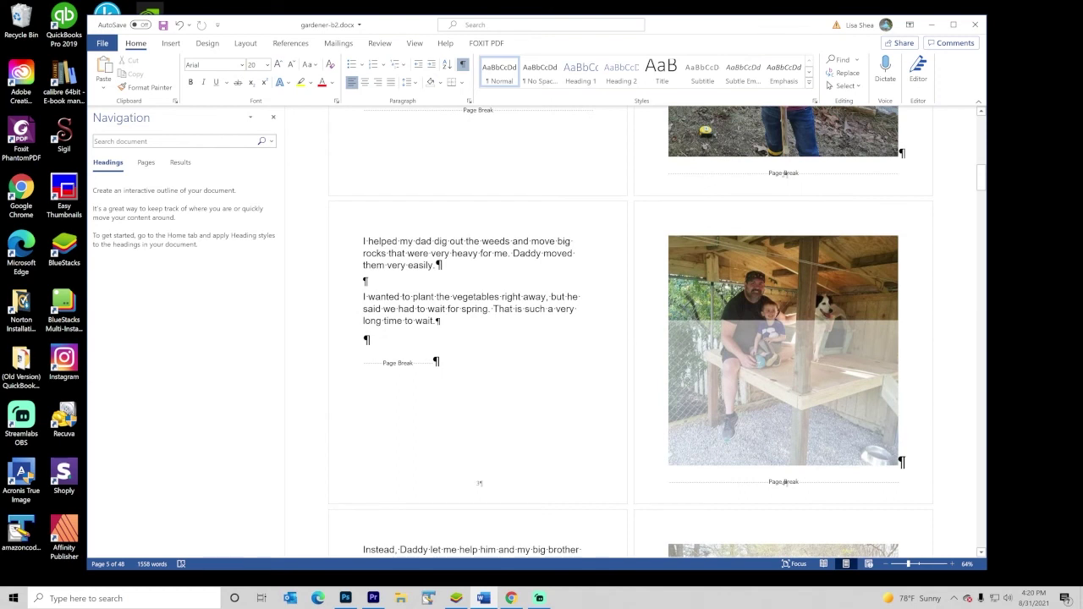
Review the footers from the title and copyright pages through the section break to the first numbered story pages
{"action": "scroll", "coordinate": [479, 483], "scroll_direction": "up", "scroll_amount": 15}
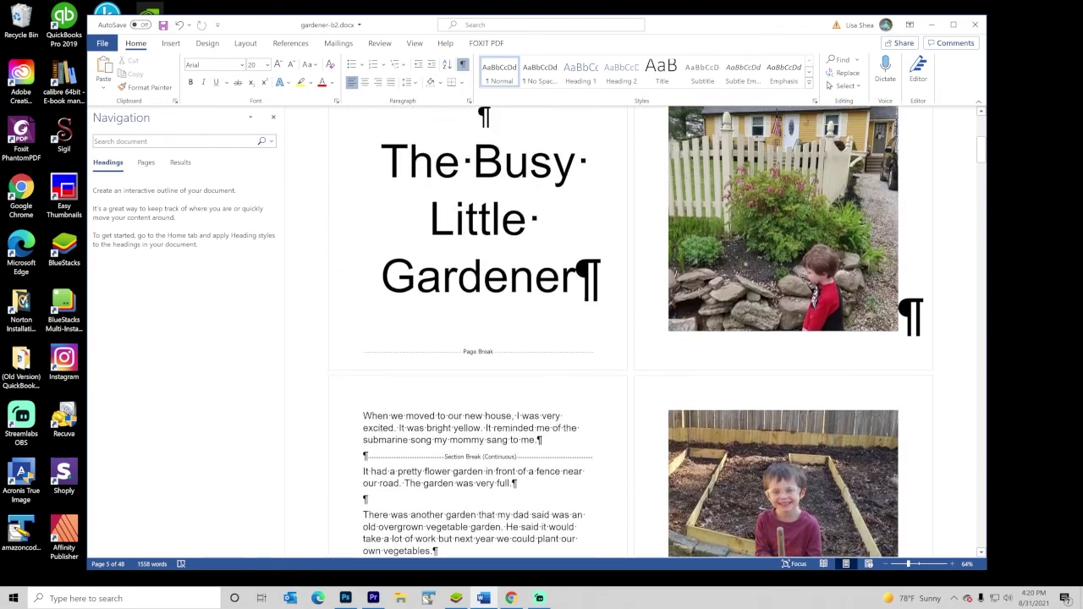
{"action": "scroll", "coordinate": [479, 483], "scroll_direction": "up", "scroll_amount": 4}
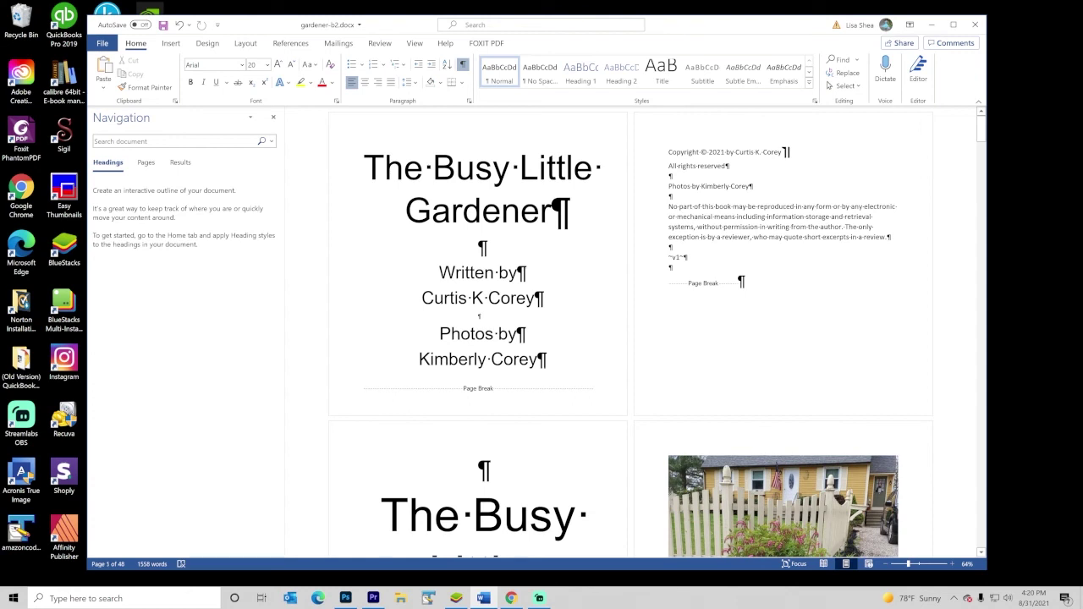
{"action": "scroll", "coordinate": [638, 332], "scroll_direction": "down", "scroll_amount": 4}
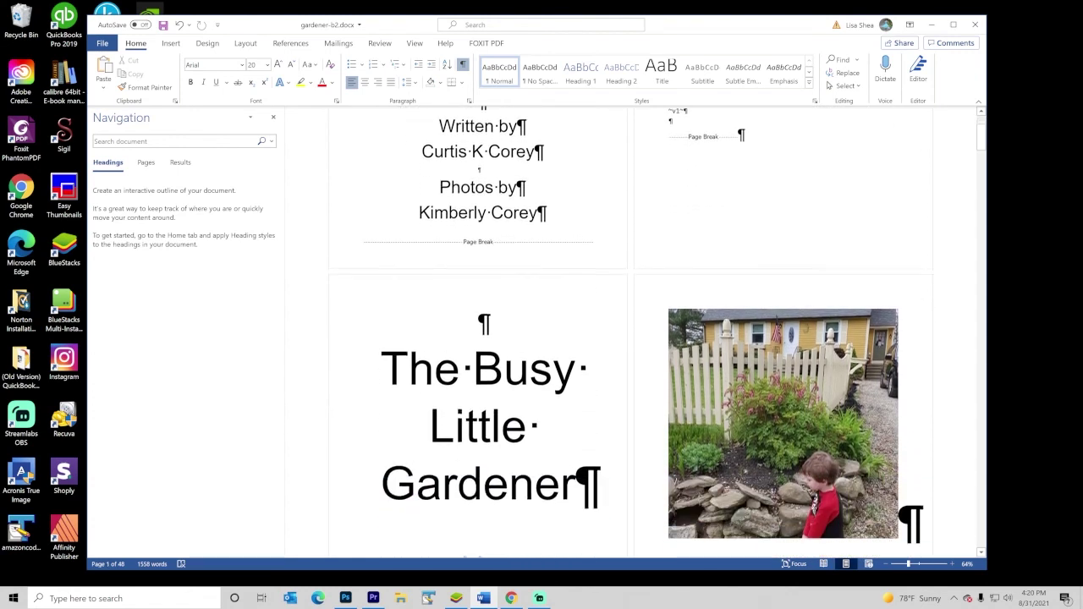
{"action": "scroll", "coordinate": [630, 332], "scroll_direction": "up", "scroll_amount": 4}
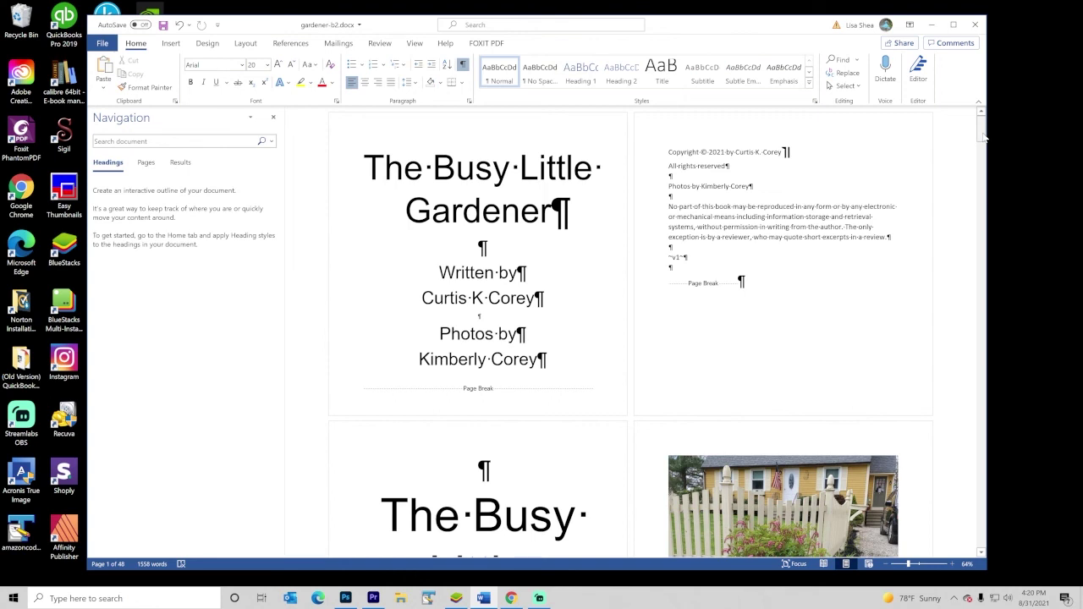
{"action": "left_click_drag", "start_coordinate": [984, 135], "coordinate": [984, 160]}
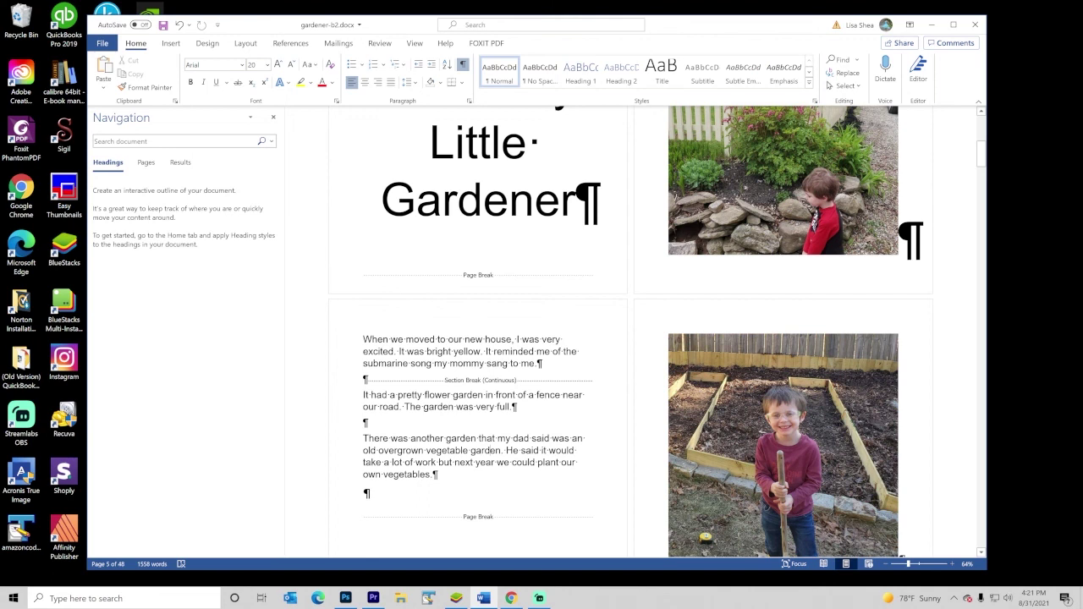
{"action": "scroll", "coordinate": [783, 445], "scroll_direction": "down", "scroll_amount": 3}
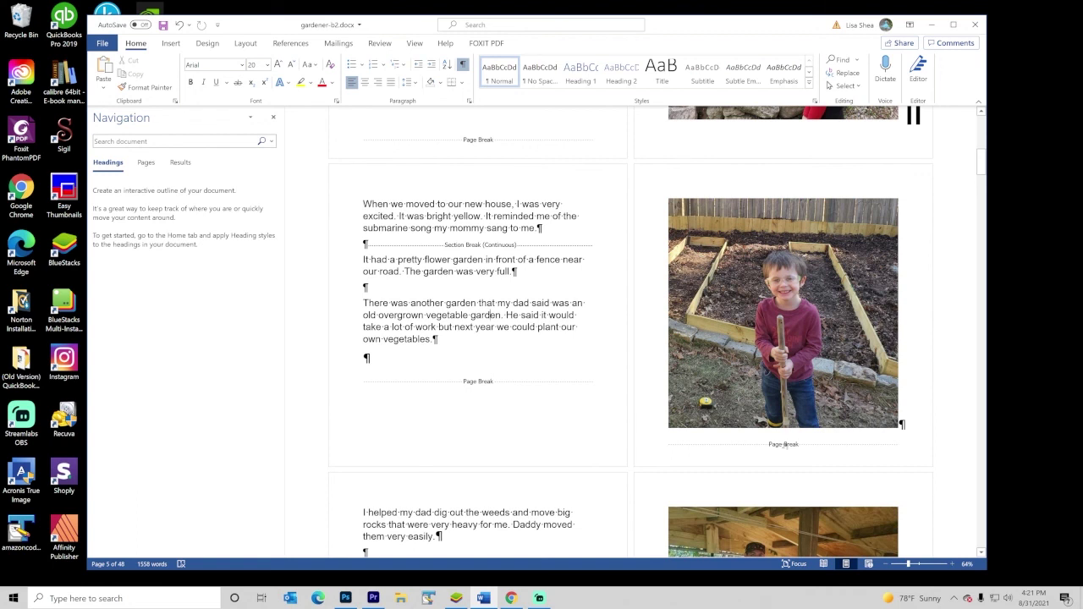
{"action": "scroll", "coordinate": [489, 247], "scroll_direction": "down", "scroll_amount": 2}
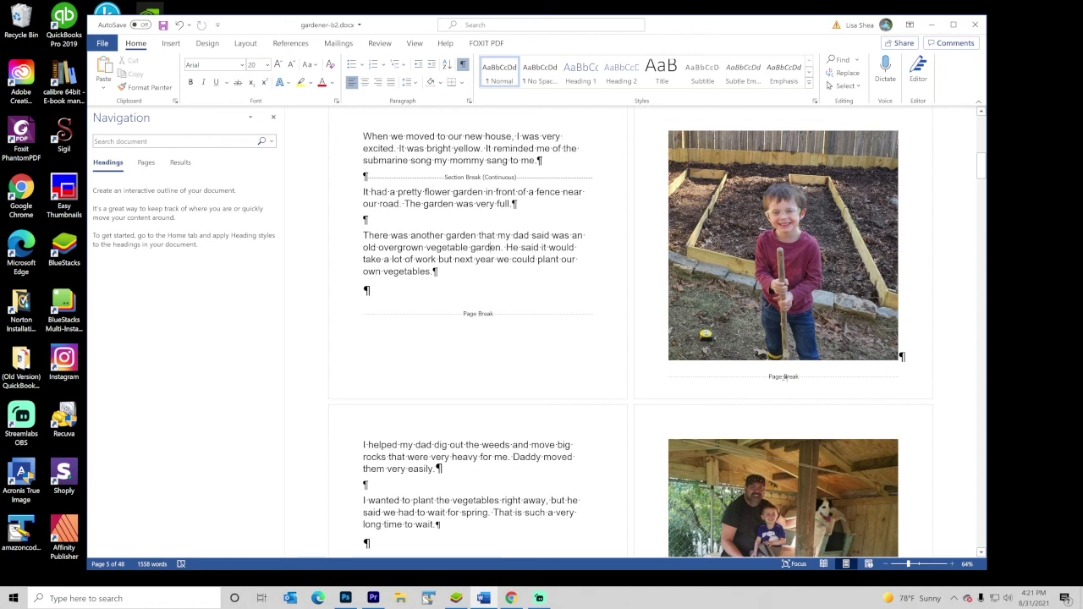
{"action": "scroll", "coordinate": [479, 432], "scroll_direction": "down", "scroll_amount": 3}
{"action": "scroll", "coordinate": [478, 432], "scroll_direction": "up", "scroll_amount": 3}
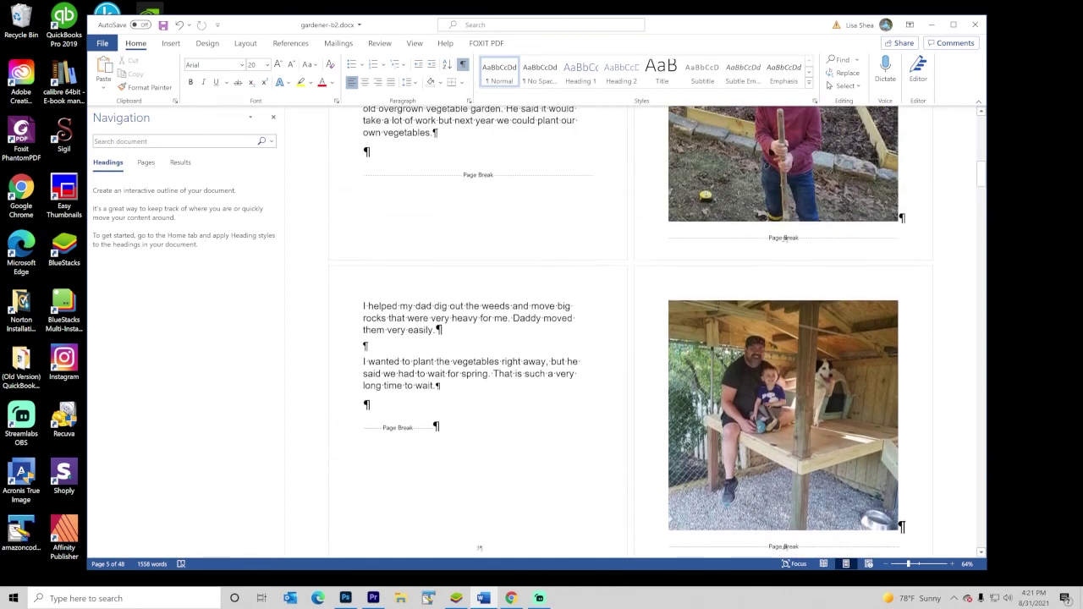
{"action": "scroll", "coordinate": [783, 388], "scroll_direction": "up", "scroll_amount": 1}
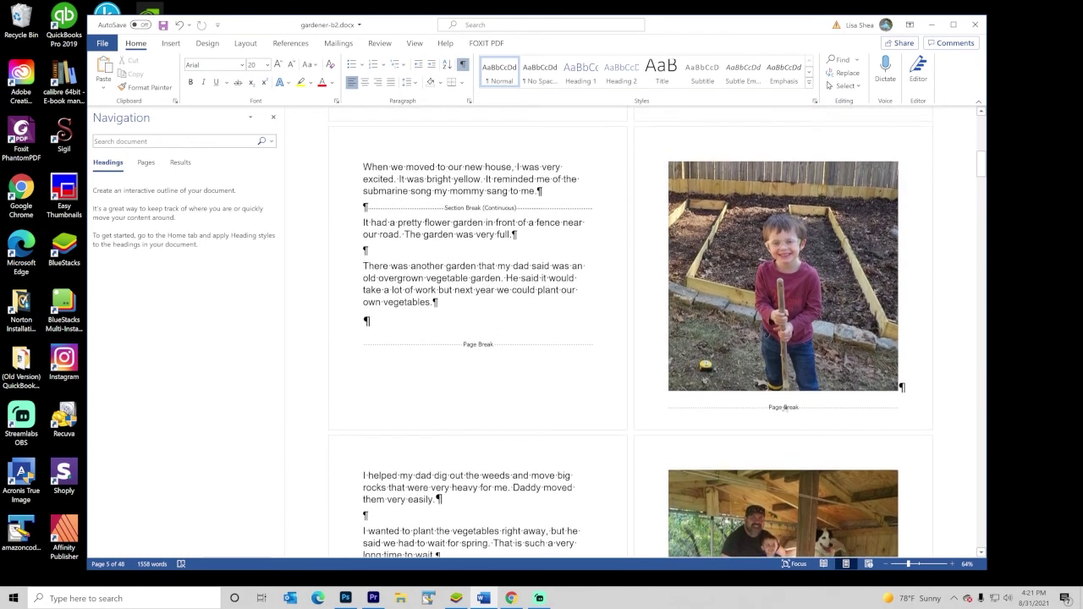